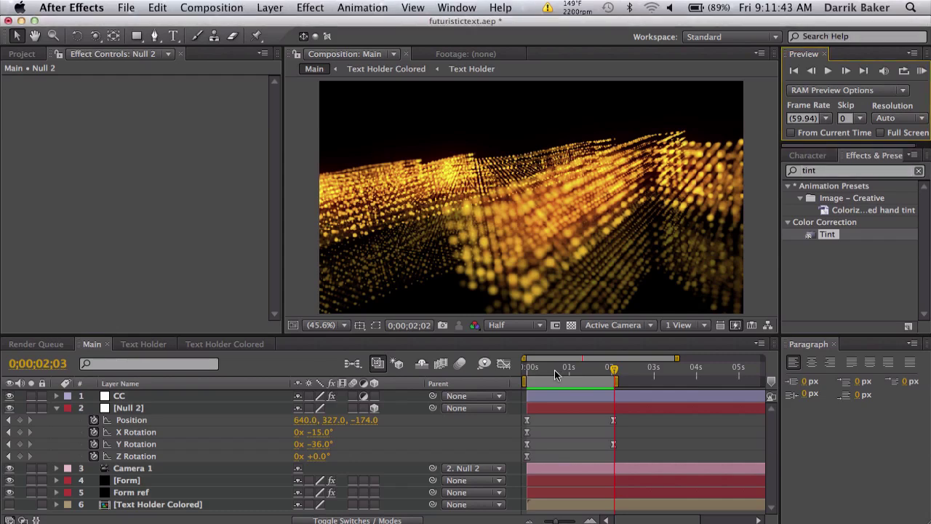
Scrub through the finished animation and return to its first frame
drag(552, 369, 542, 371)
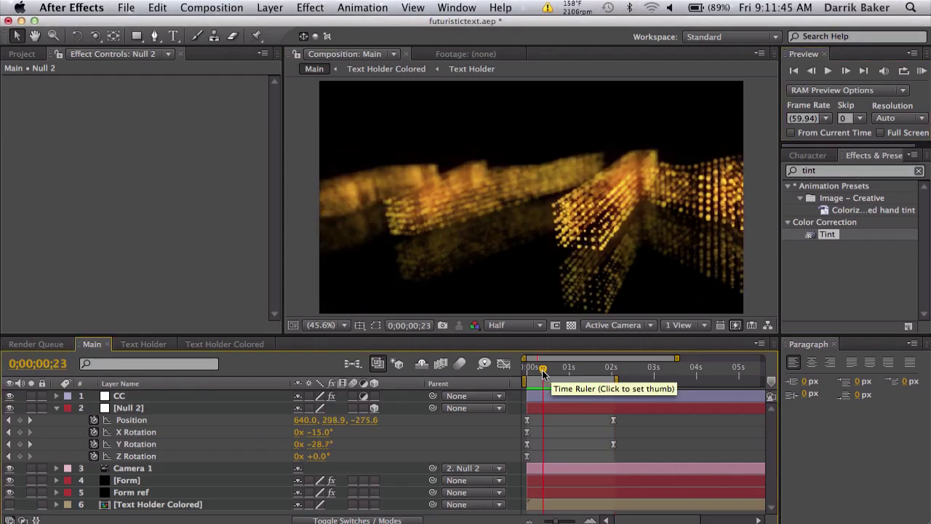
drag(542, 371, 595, 367)
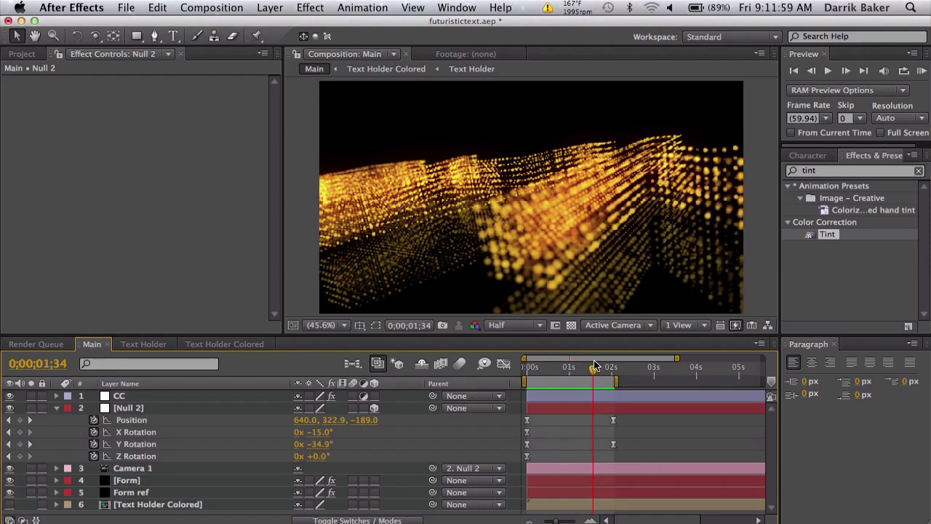
drag(596, 367, 508, 382)
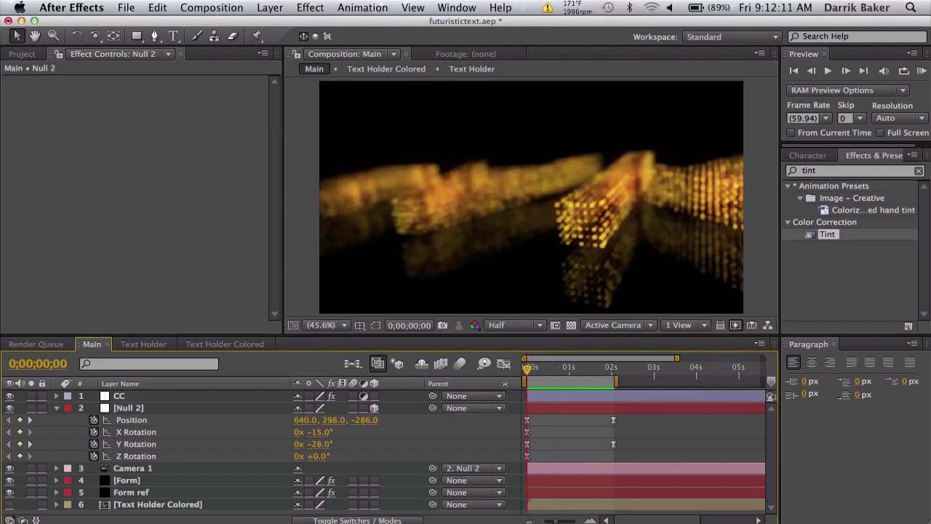
Create a 1280×720, 59.94 fps composition named Main Comp
click(238, 7)
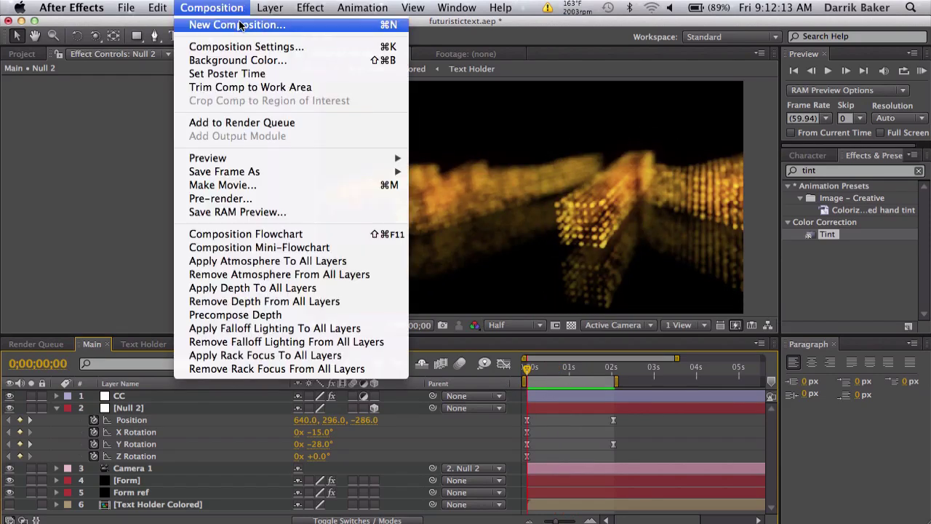
click(241, 26)
text(Main Comp)
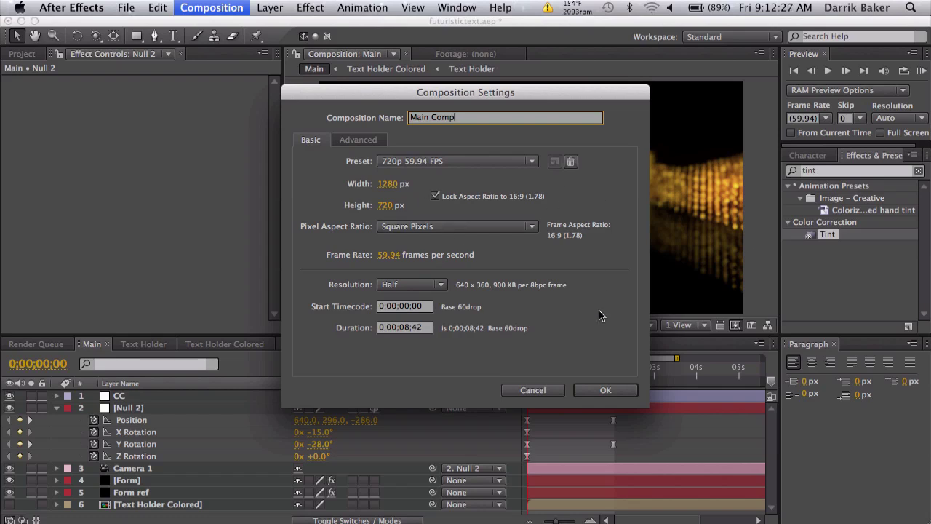
click(605, 391)
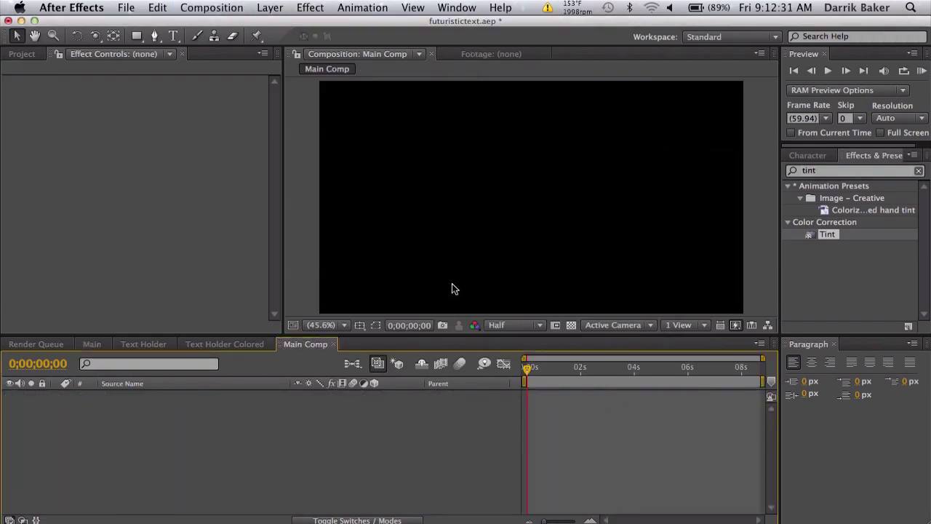
Start a second new composition named Text Holder Comp
click(197, 7)
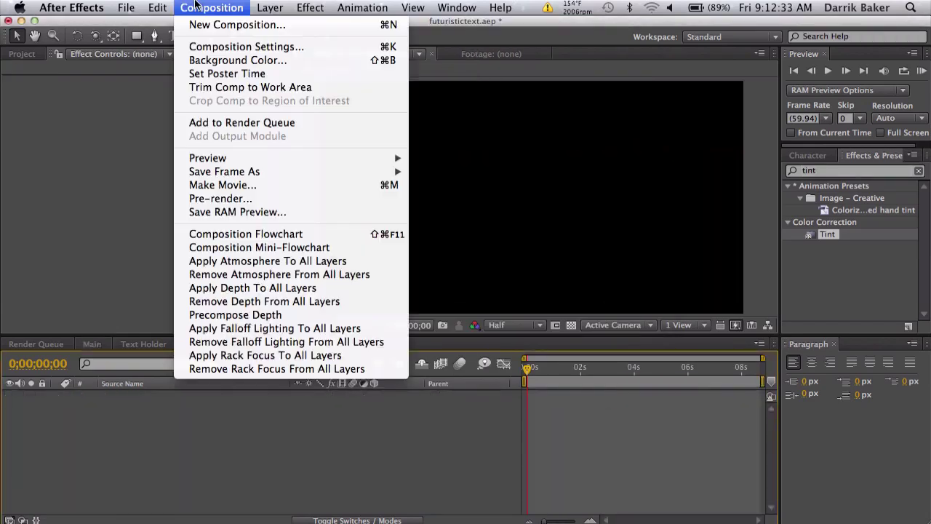
click(214, 25)
text(Text Holder Comp)
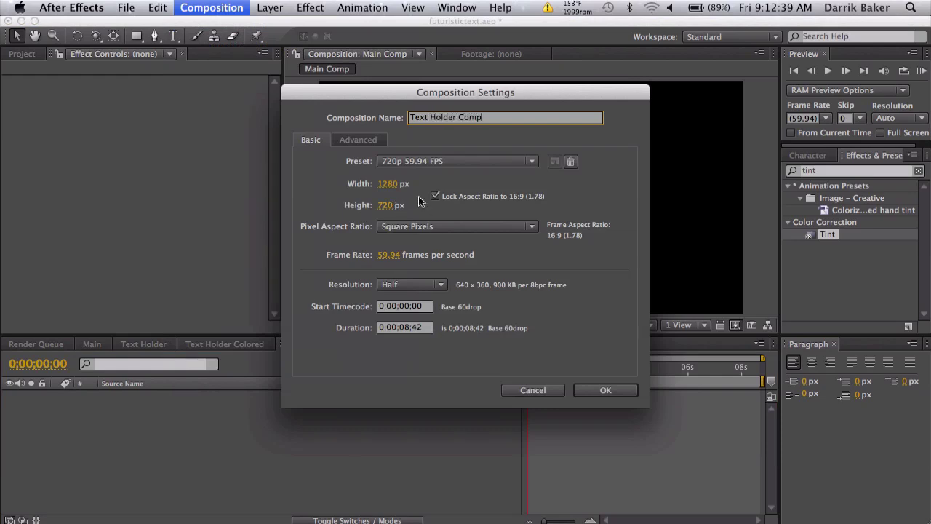
Create Text Holder Comp and type BAKER as a text layer
click(619, 391)
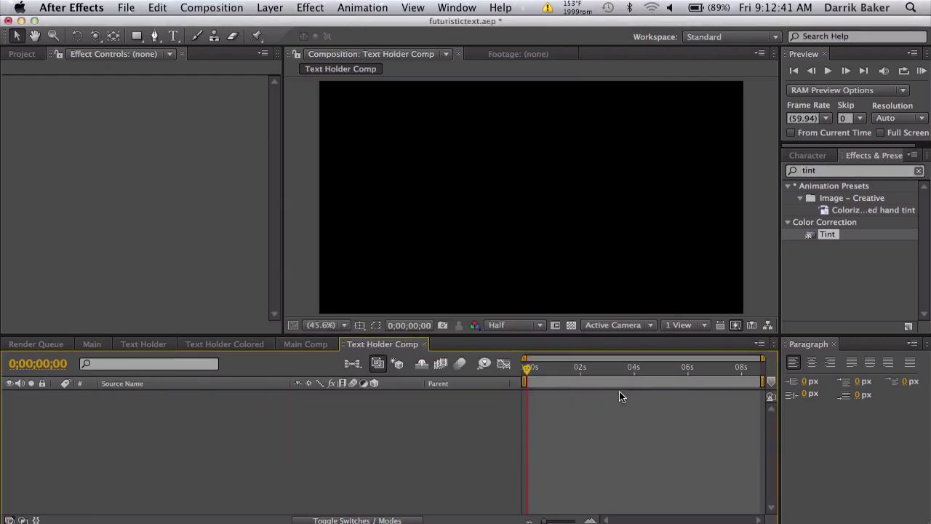
click(173, 36)
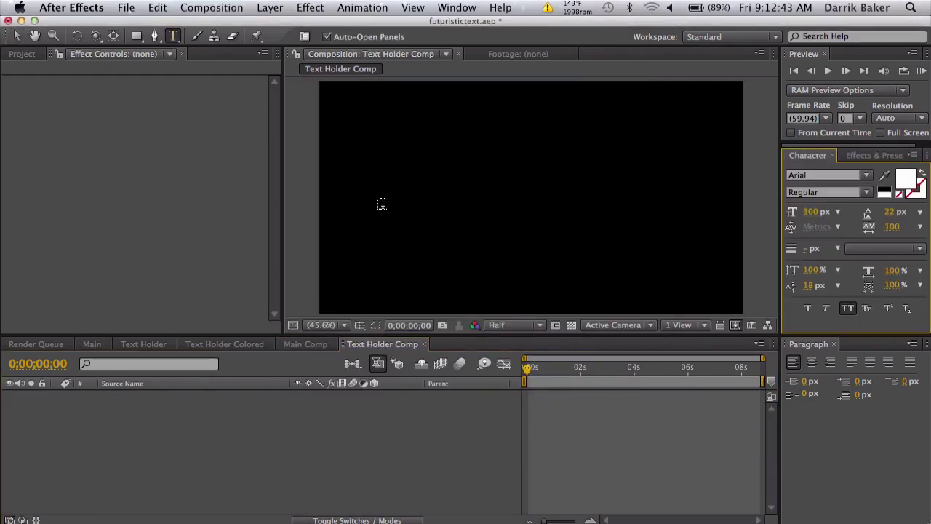
click(383, 204)
text(BAKER)
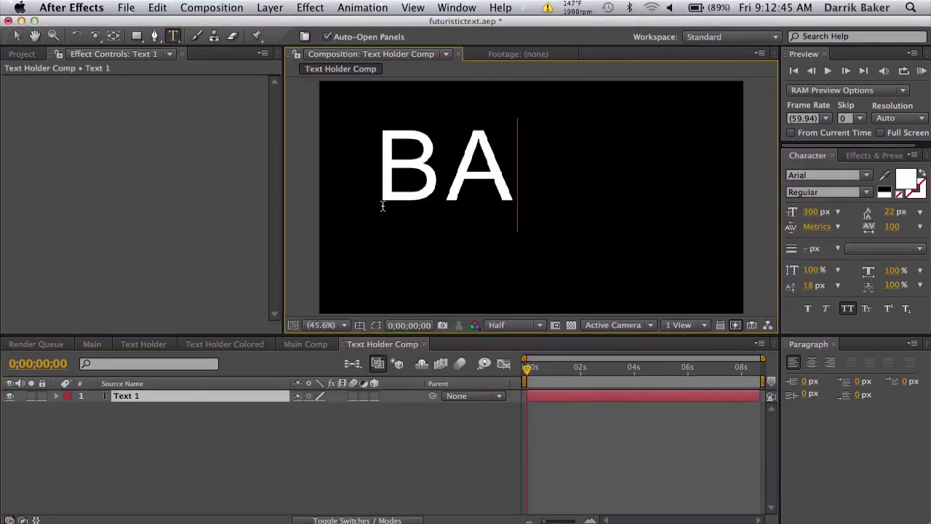
click(19, 37)
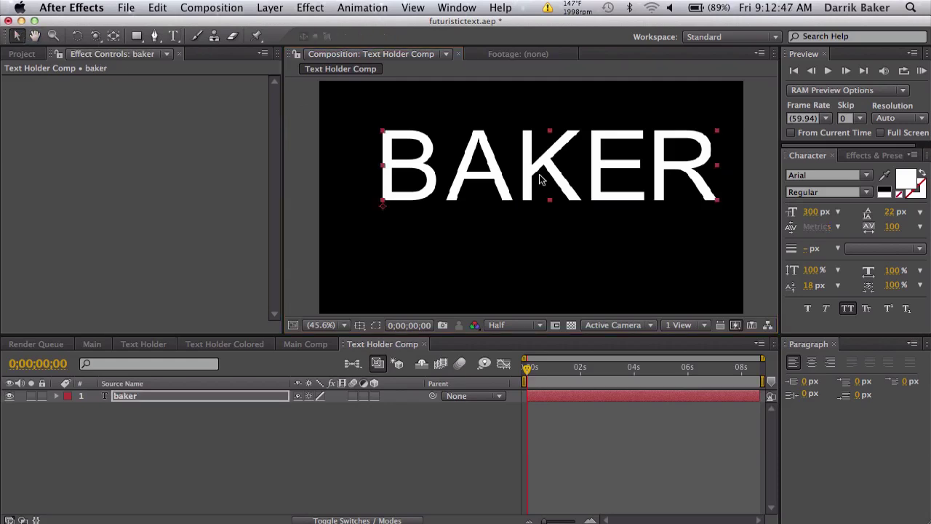
Centre BAKER within the title/action safe guides, then show the Project panel
drag(540, 177, 524, 199)
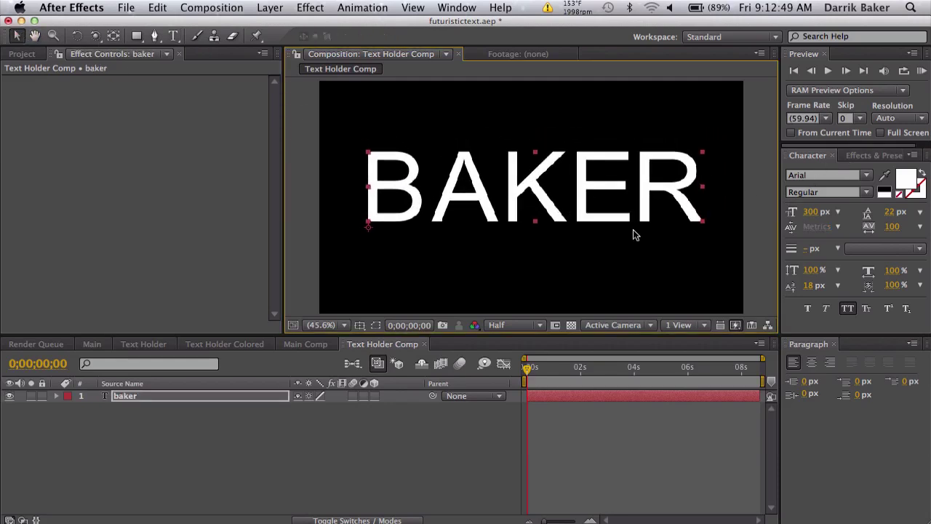
click(359, 325)
click(368, 338)
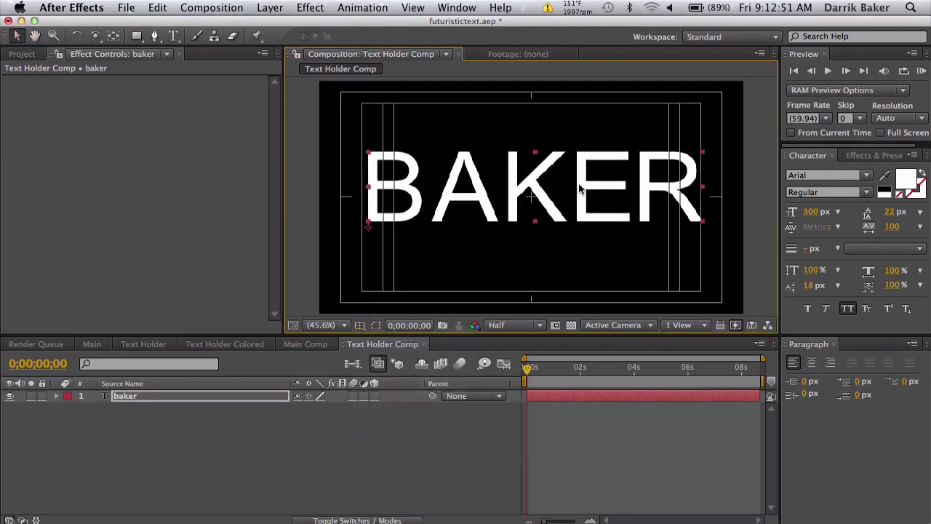
drag(581, 187, 577, 198)
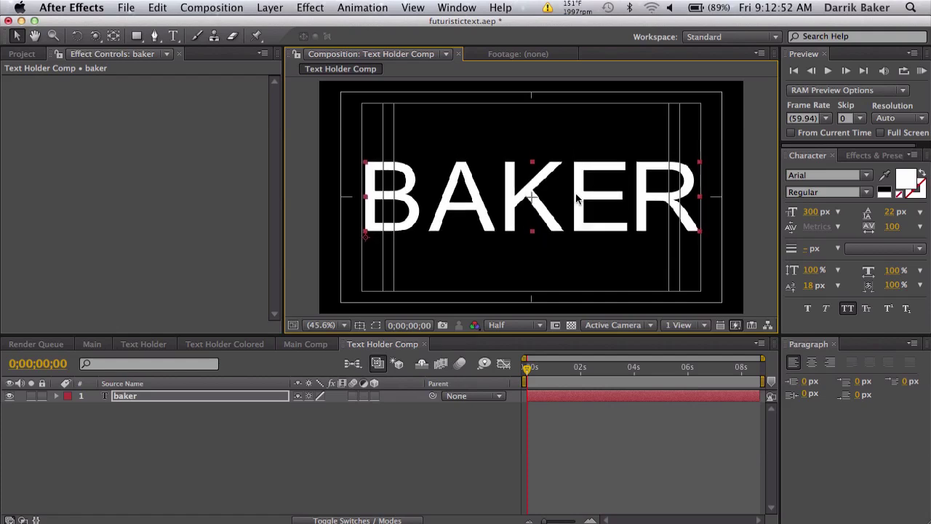
click(359, 326)
click(367, 337)
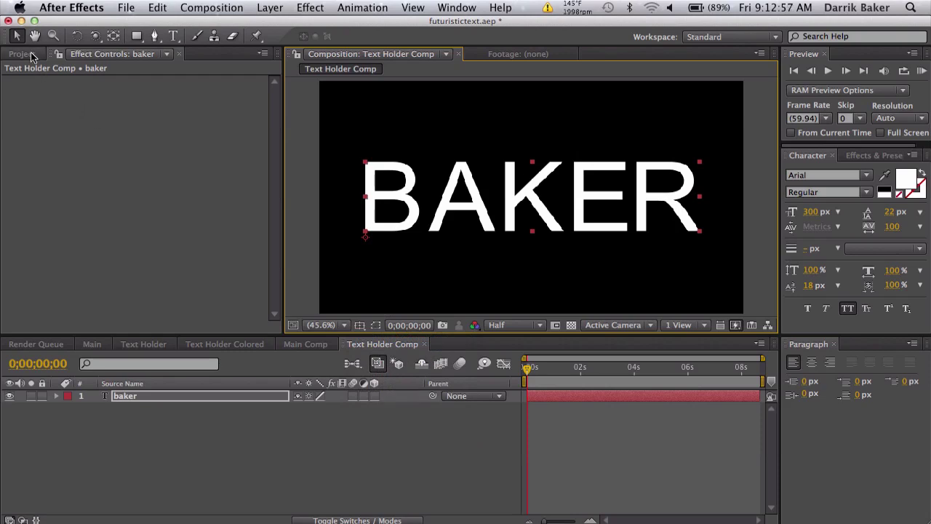
click(22, 53)
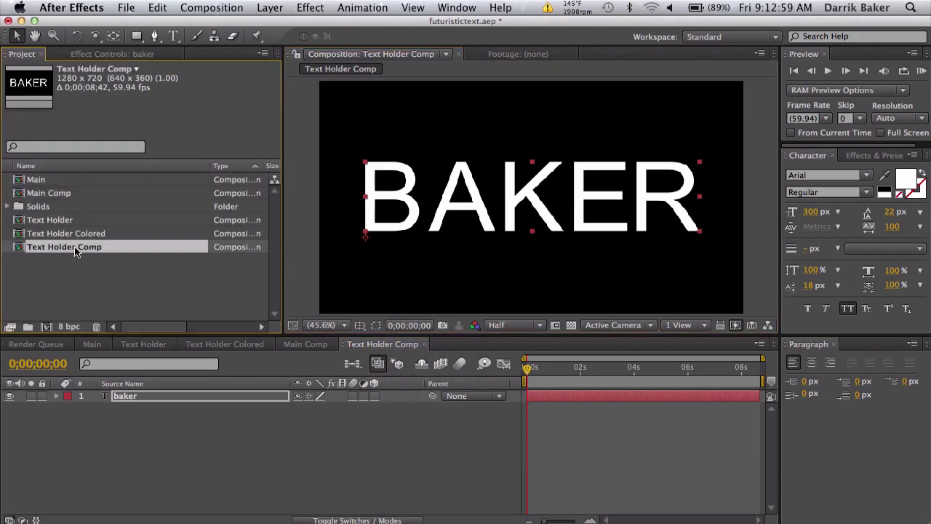
Nest Text Holder Comp in a new composition named Text Holder Comp Colored
drag(75, 251, 46, 329)
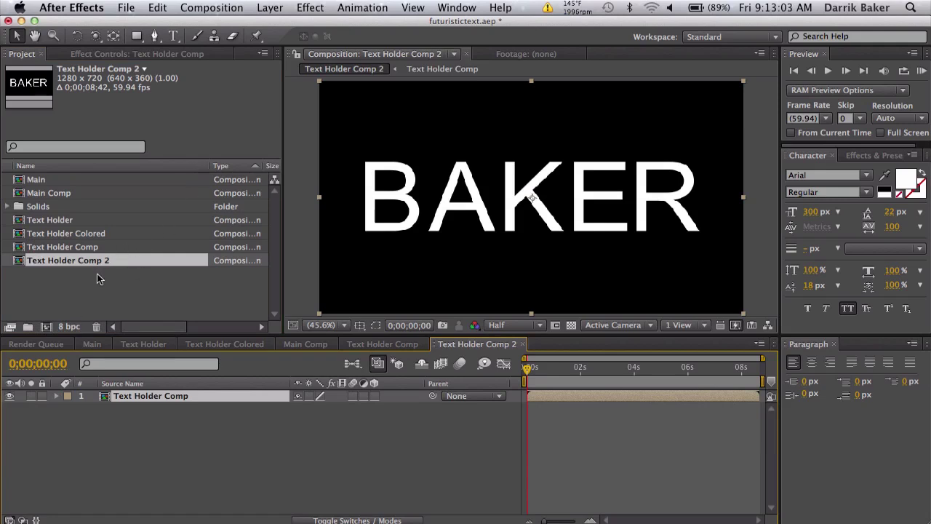
click(97, 262)
key(Return)
key(Right)
key(BackSpace)
key(BackSpace)
key(BackSpace)
key(BackSpace)
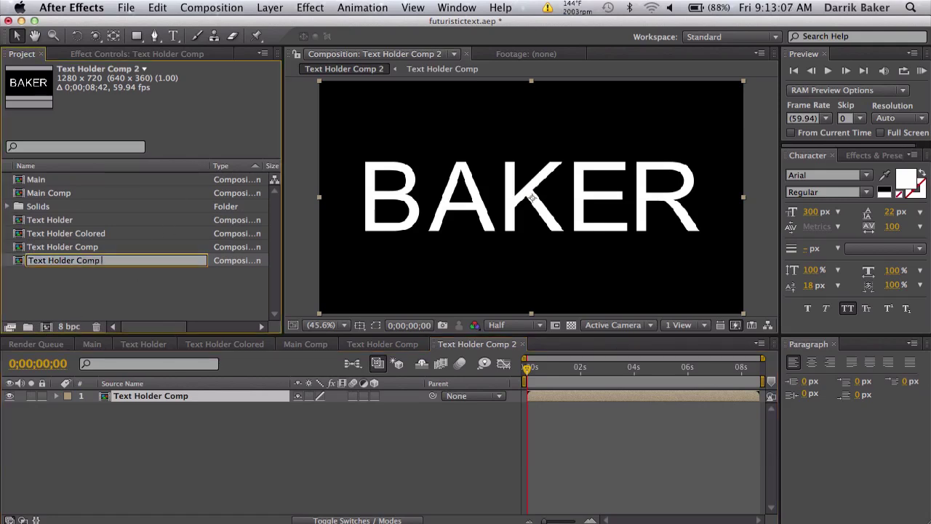
key(Return)
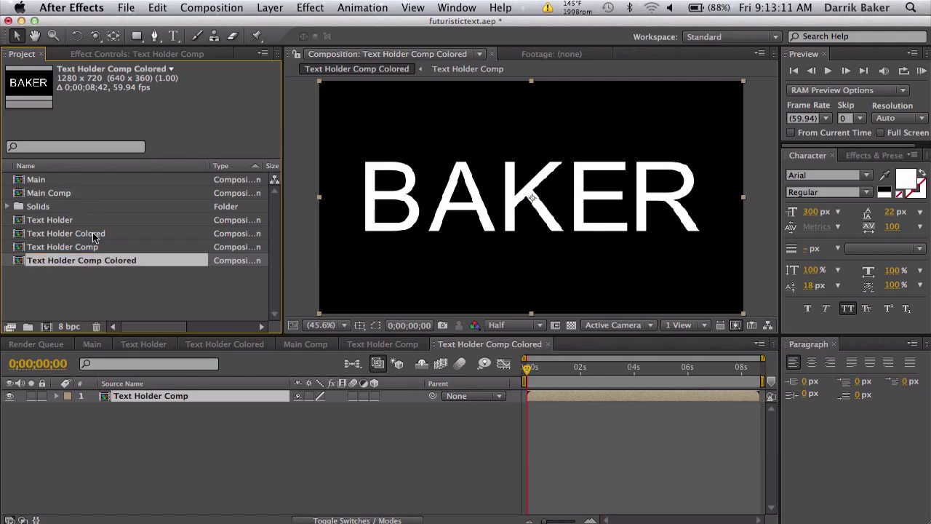
Close the other composition timelines, leaving Text Holder Comp Colored open
click(233, 344)
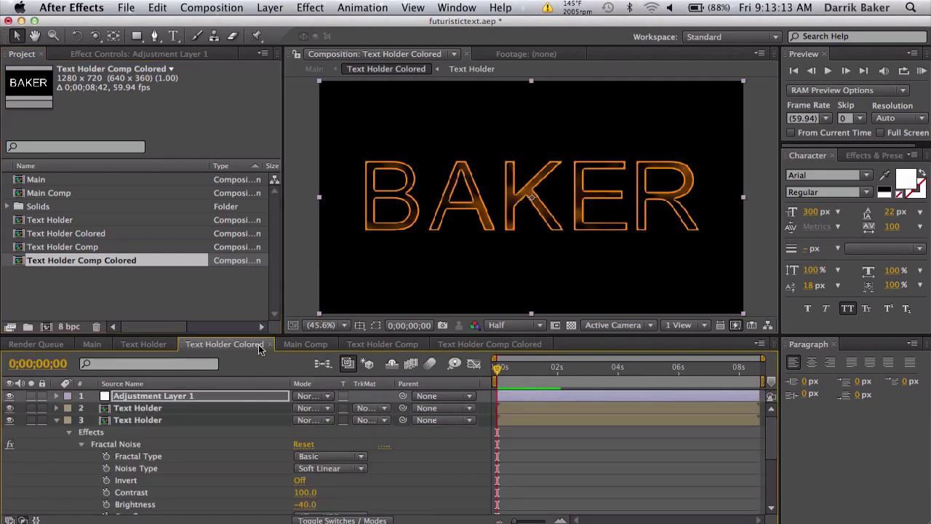
click(270, 344)
click(176, 343)
click(172, 342)
click(107, 346)
click(107, 346)
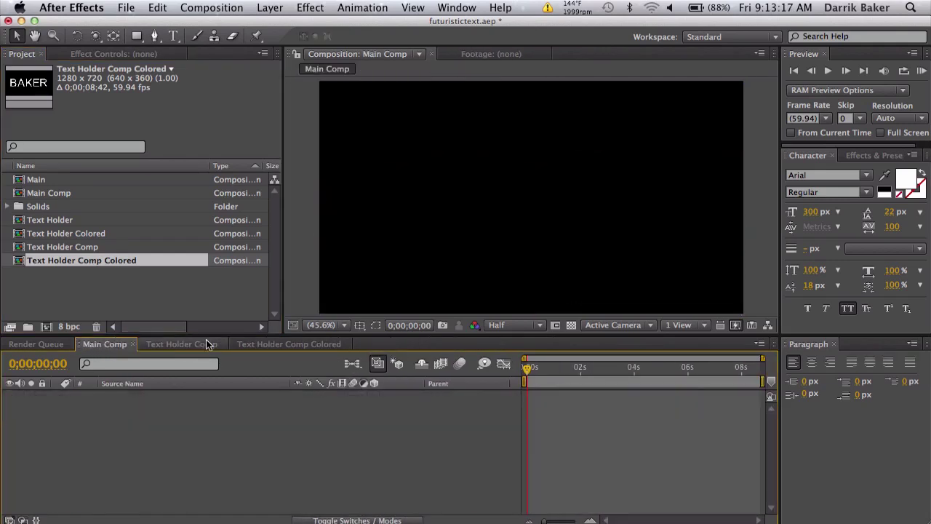
click(183, 341)
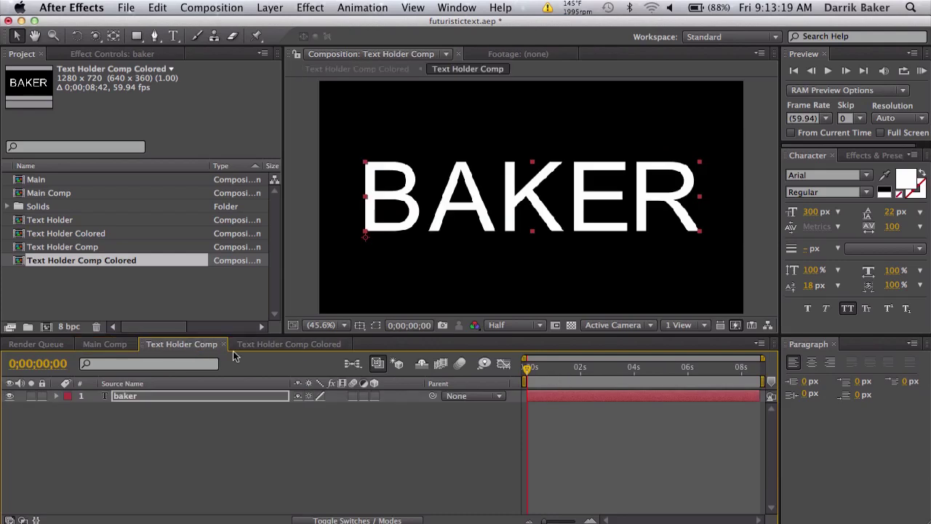
click(259, 345)
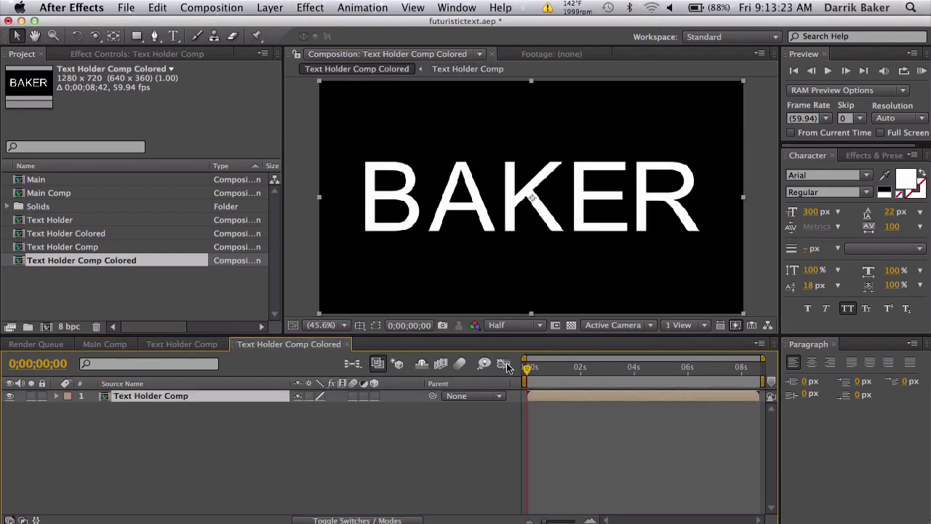
Apply Simple Choker with Choke Matte 10 to the nested BAKER layer
click(888, 155)
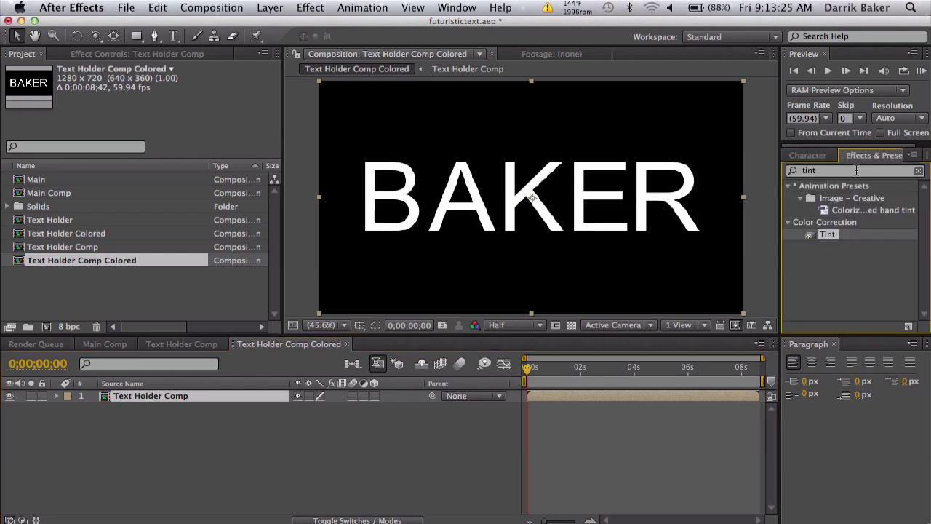
click(856, 170)
text(choke)
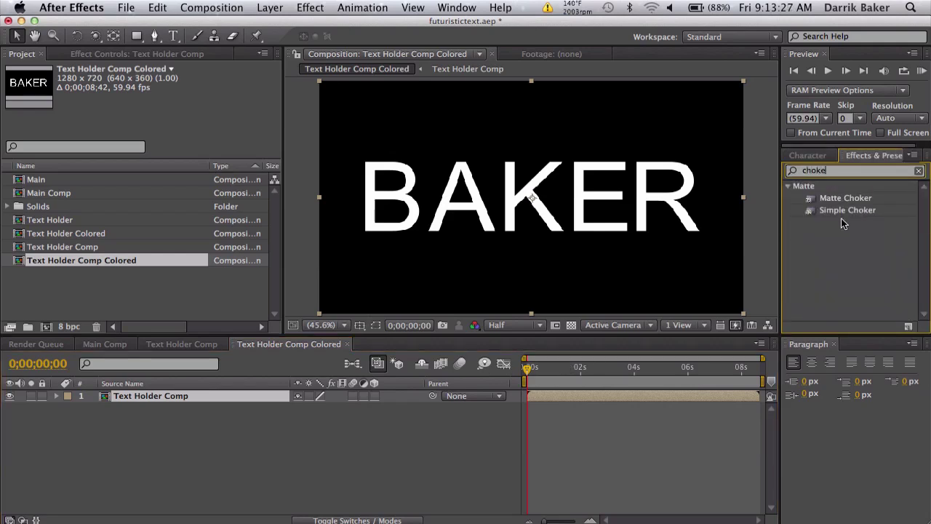
double_click(845, 211)
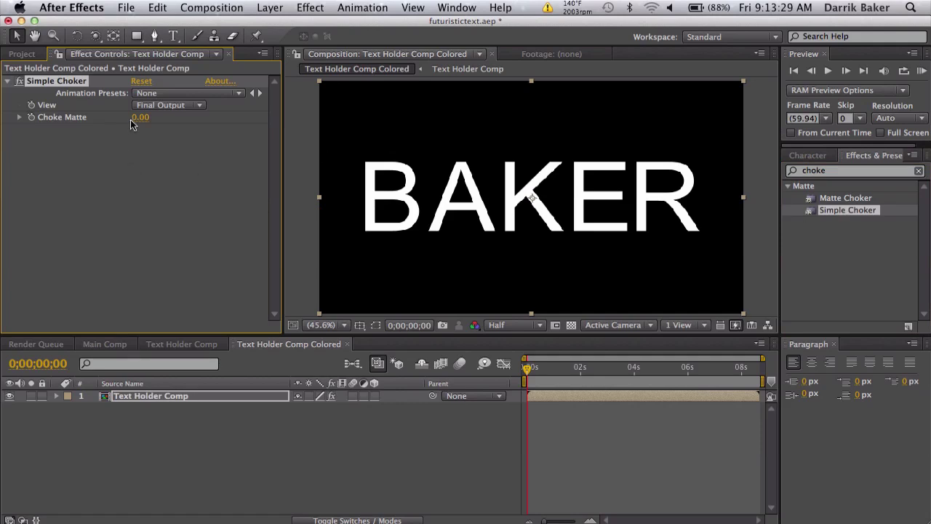
click(140, 117)
key(Return)
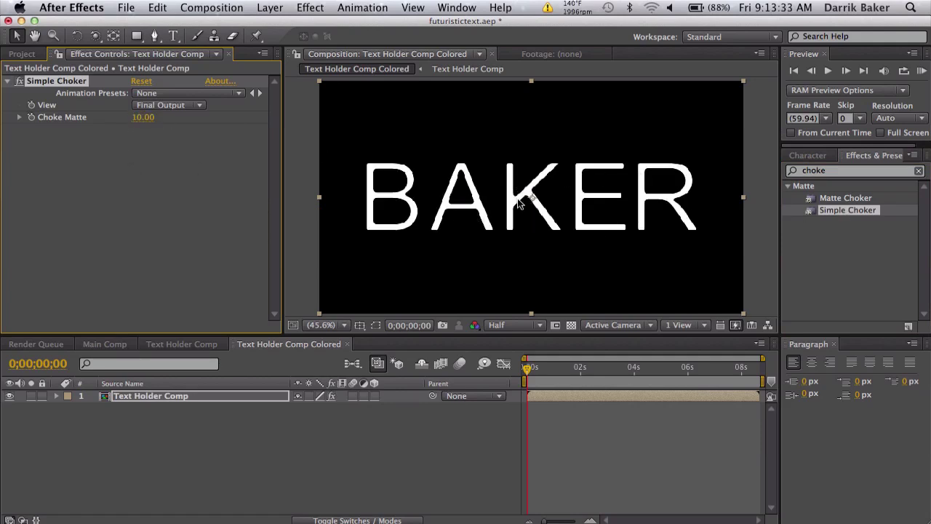
Add an Invert effect set to the Alpha channel
click(833, 171)
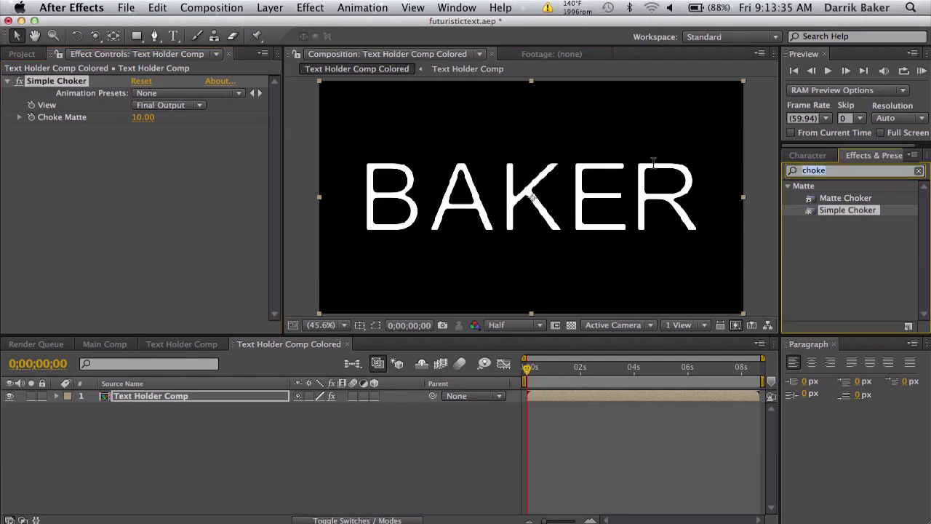
text(invert)
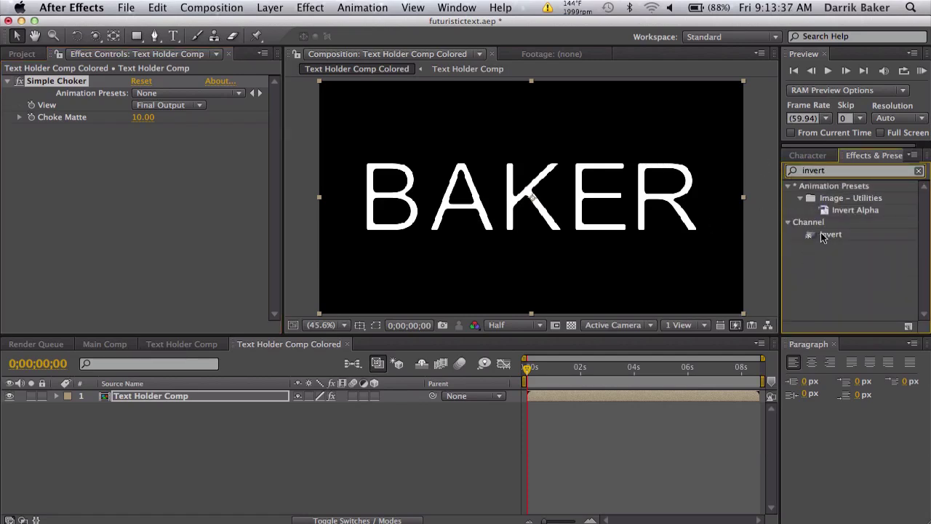
drag(830, 234, 100, 201)
click(160, 154)
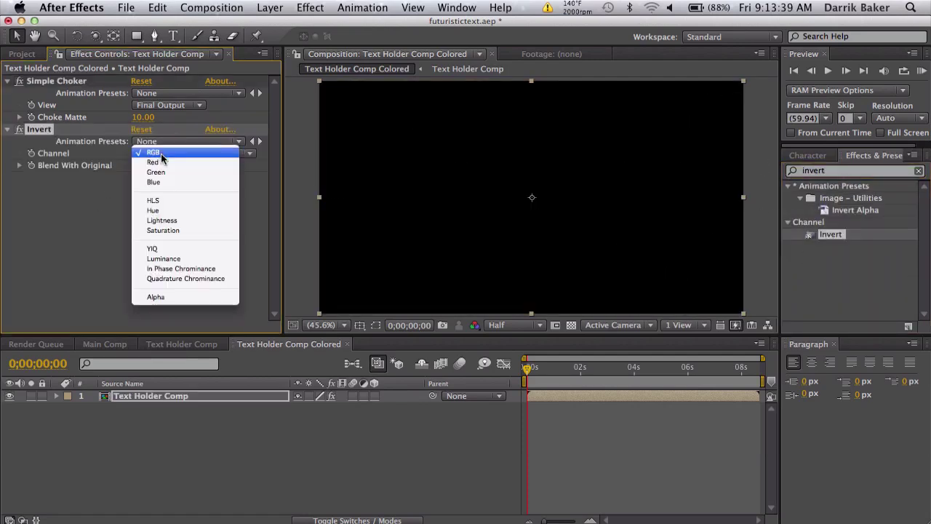
click(157, 298)
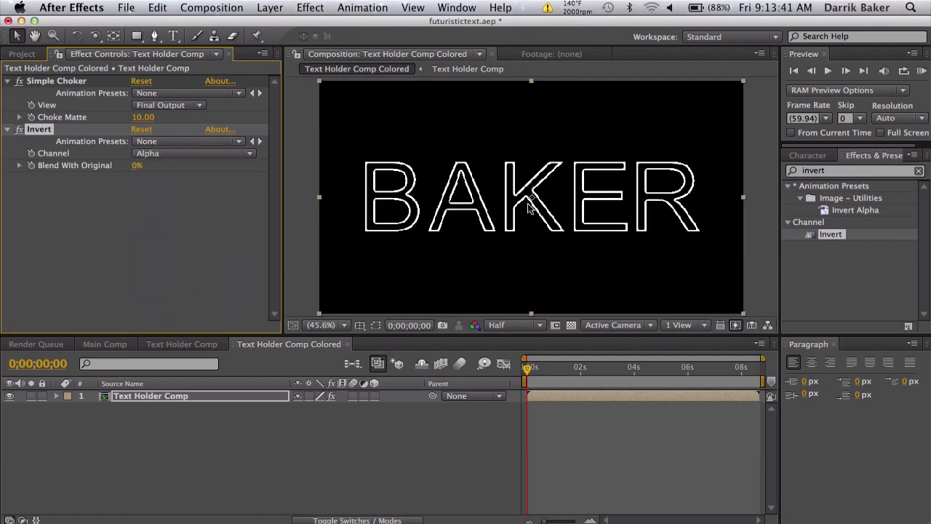
Add Set Matte with Stretch Matte to Fit unchecked
click(859, 170)
text(matte)
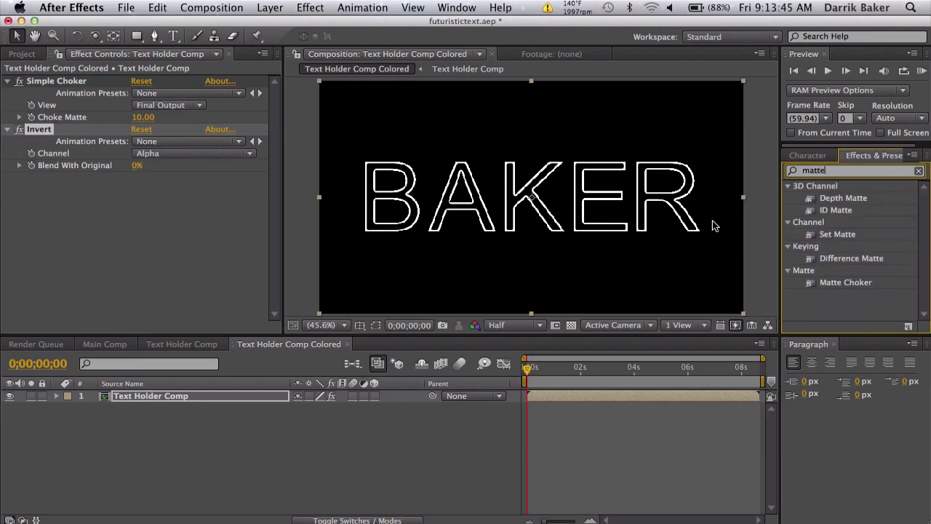
drag(847, 233, 211, 213)
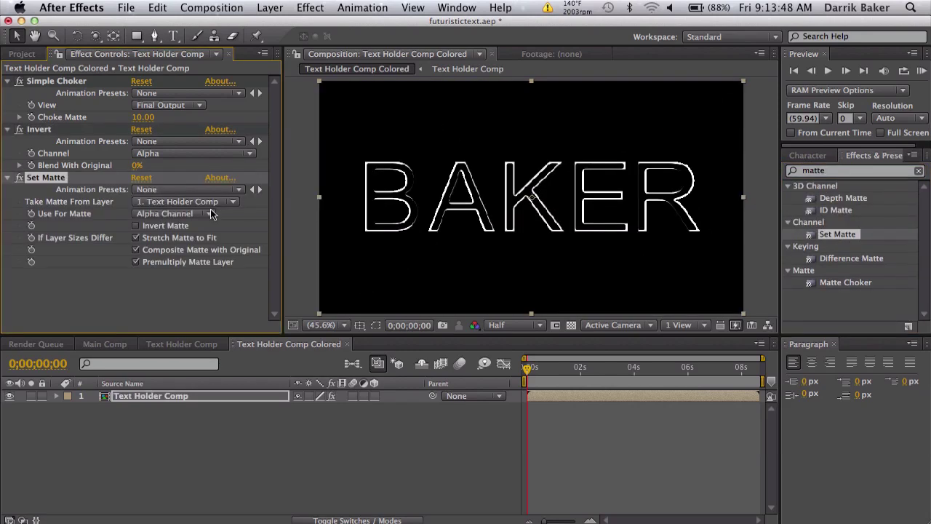
click(135, 238)
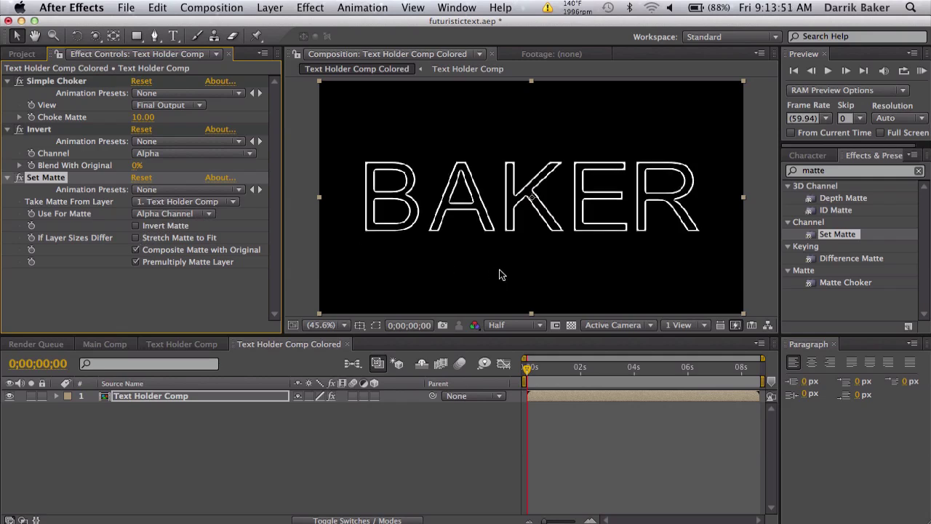
click(570, 325)
click(570, 325)
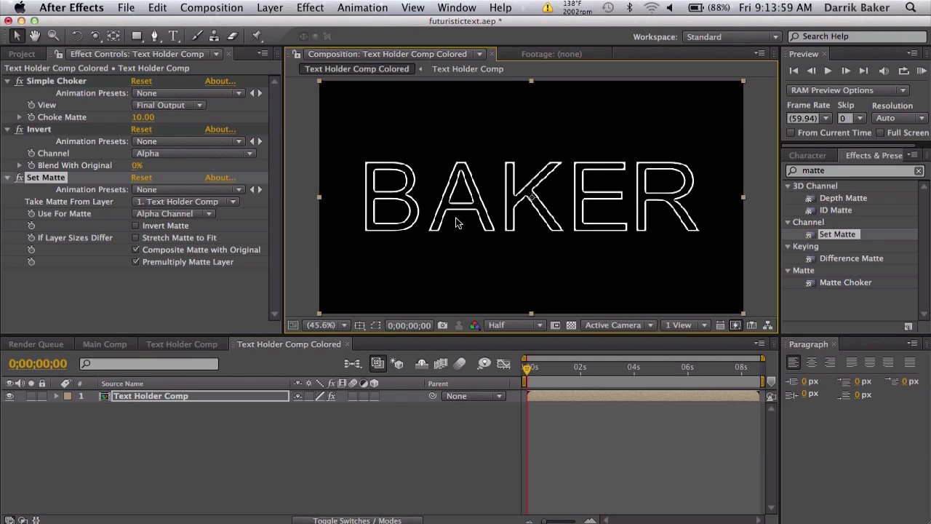
Try a thicker outline, then reset Choke Matte to 10
drag(143, 117, 116, 131)
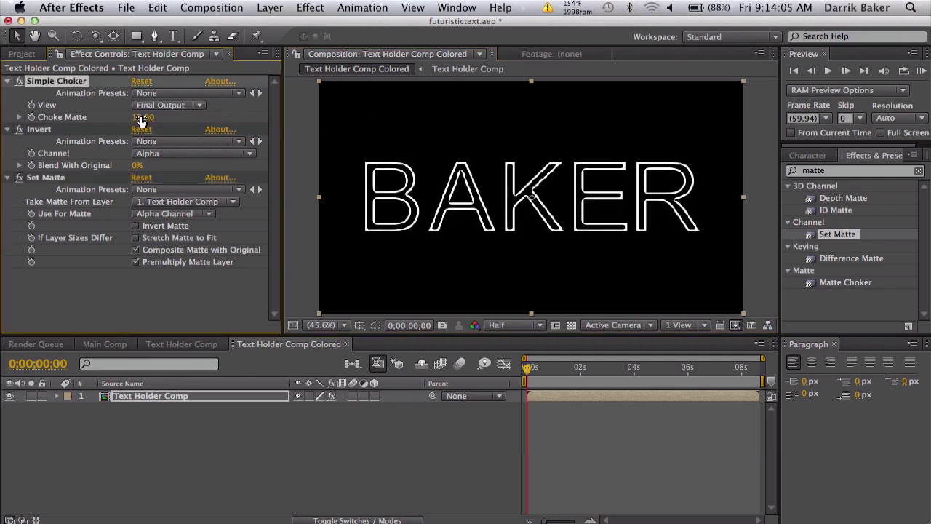
click(144, 117)
text(10)
key(Return)
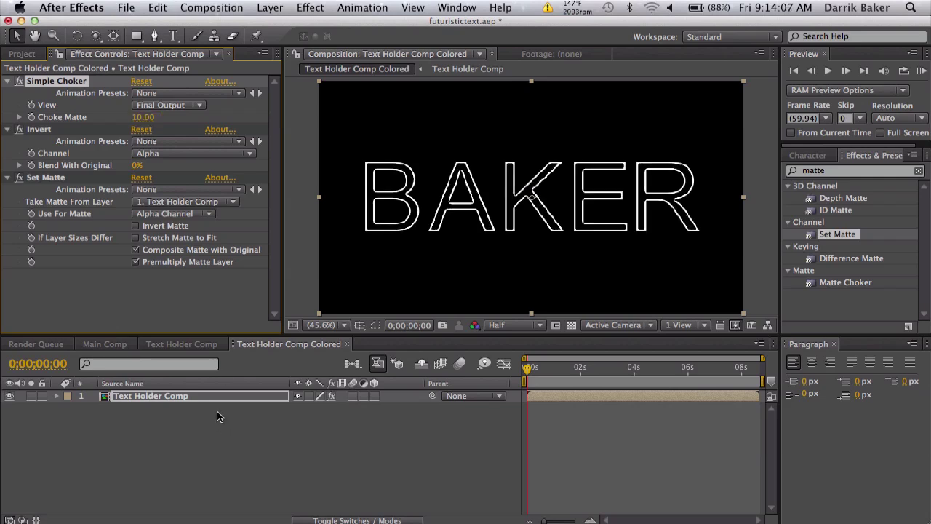
Duplicate the Text Holder Comp layer and remove all effects from the lower copy
click(209, 398)
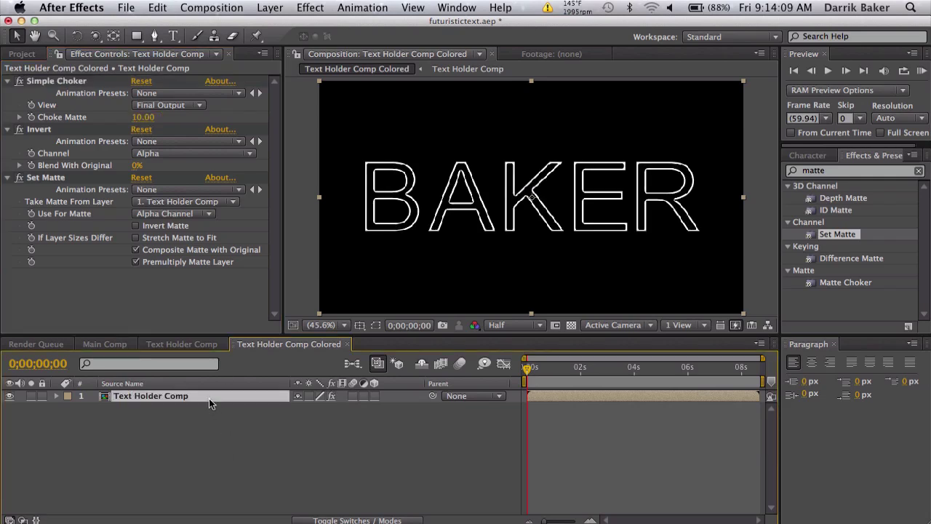
key(ctrl+d)
click(166, 409)
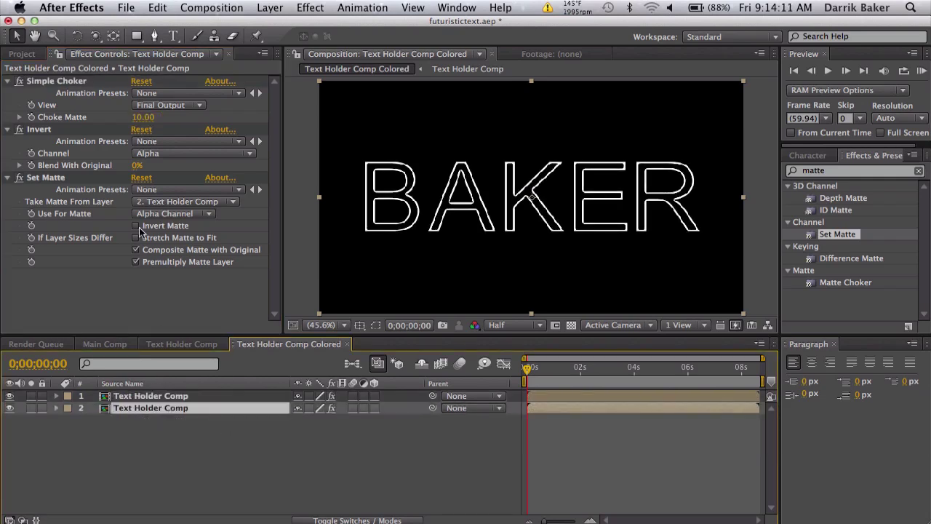
click(53, 179)
shift+click(65, 82)
key(Delete)
Apply Fractal Noise to the copy with Contrast 200, Brightness -38, Complexity 2
click(847, 172)
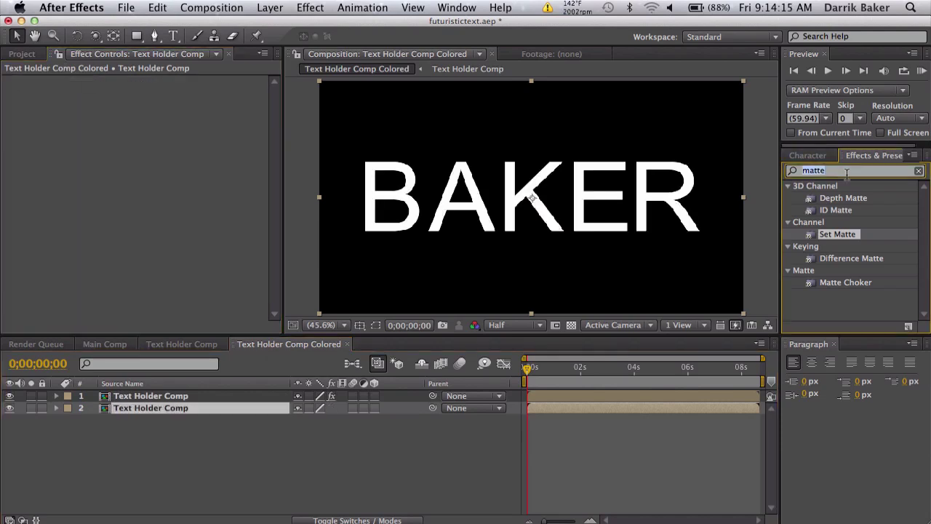
text(frac)
drag(848, 259, 202, 403)
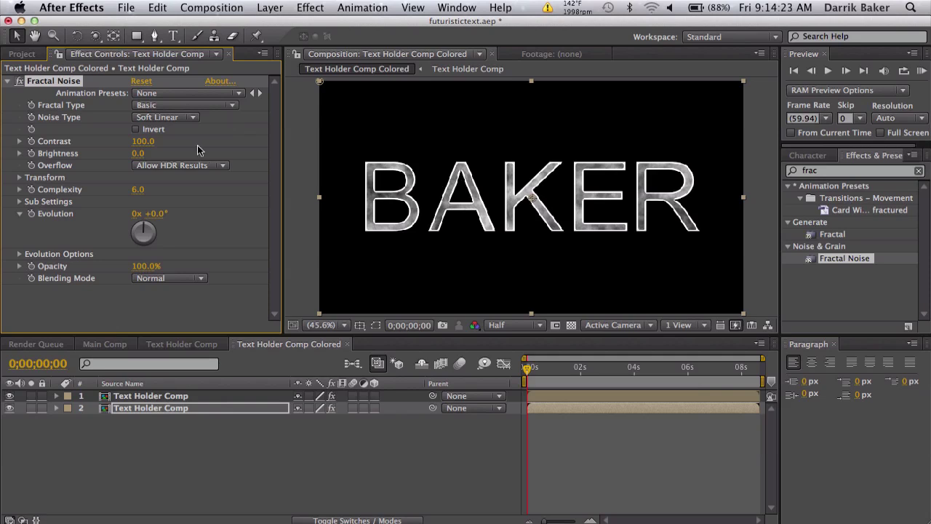
click(143, 142)
text(200)
key(Return)
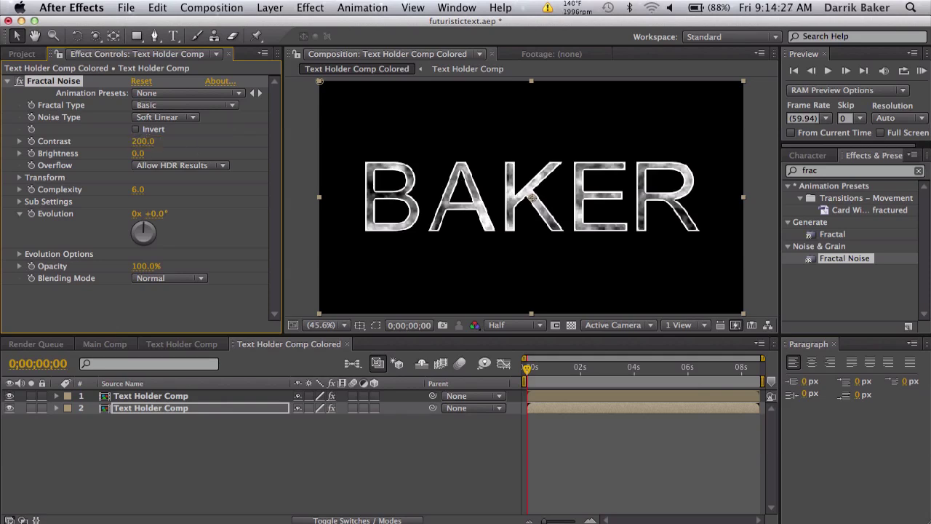
drag(142, 154, 114, 155)
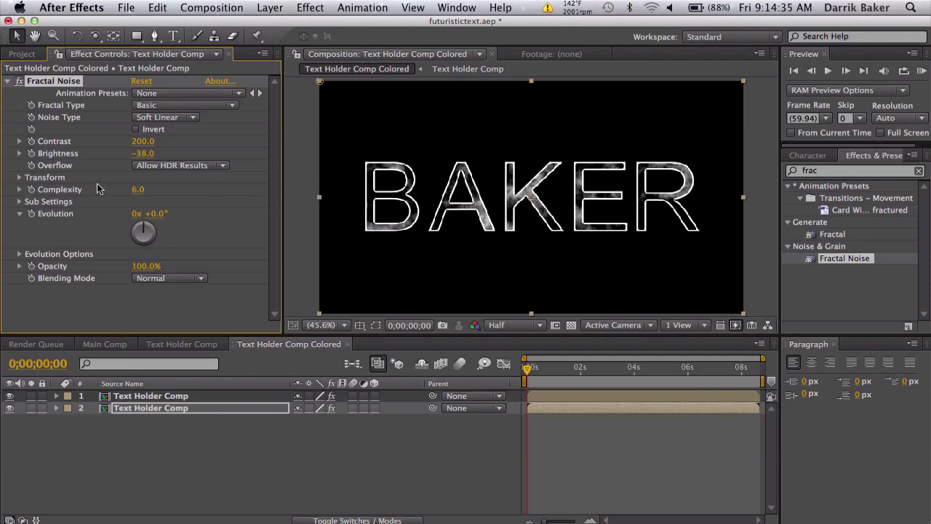
drag(137, 189, 110, 189)
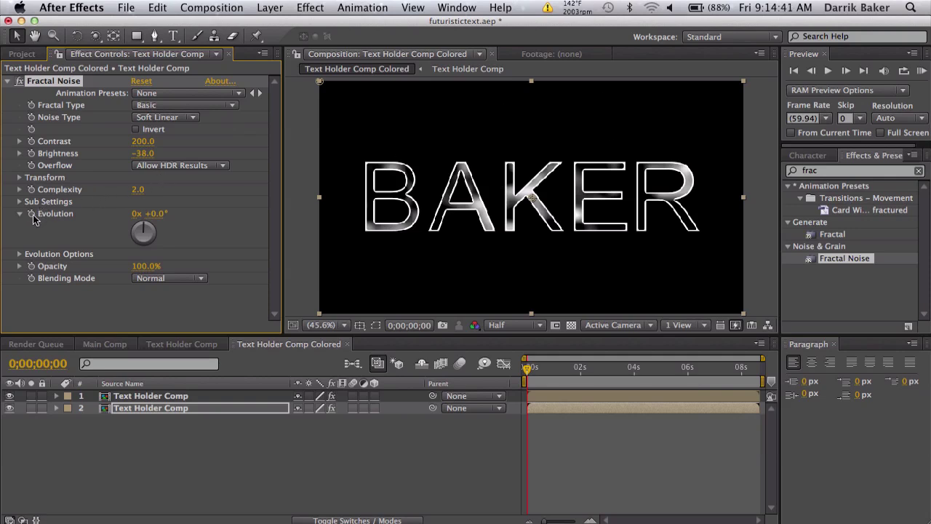
Add a time*300 expression to Fractal Noise Evolution and scrub to preview
alt+click(32, 216)
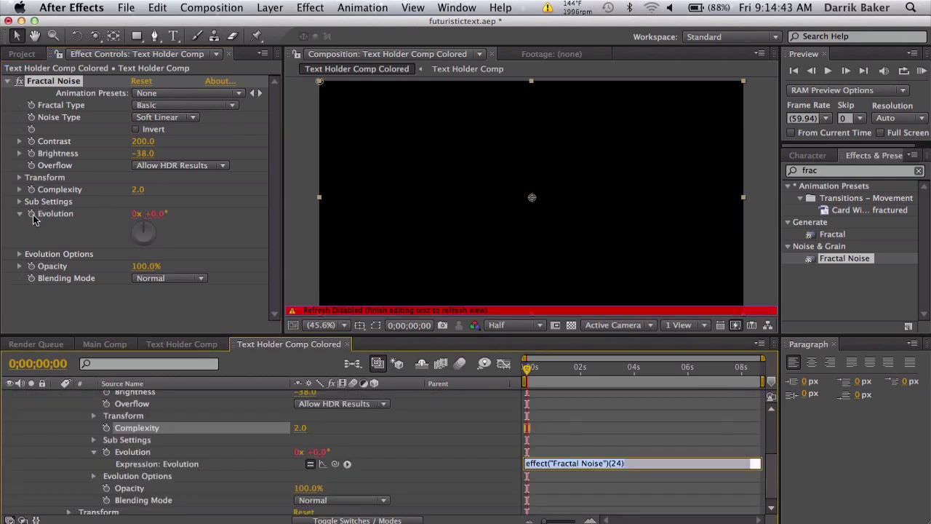
text(time*300)
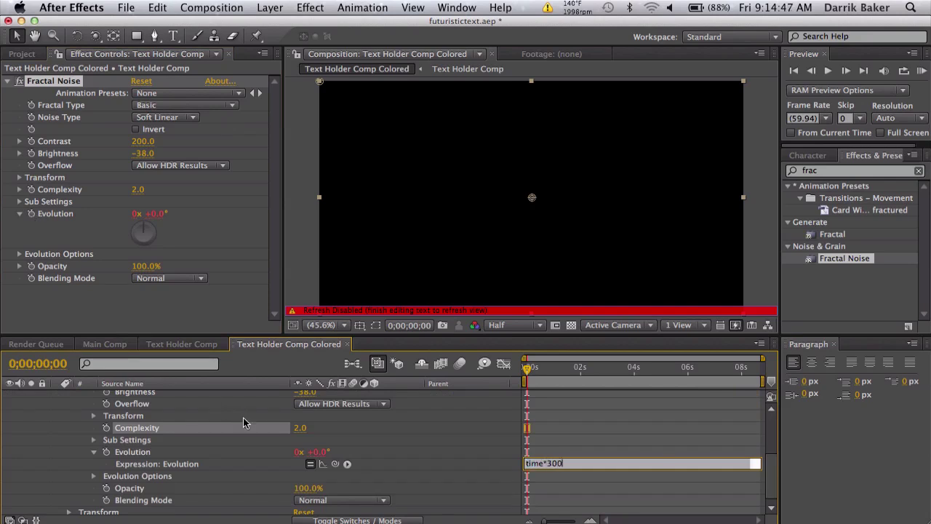
click(627, 423)
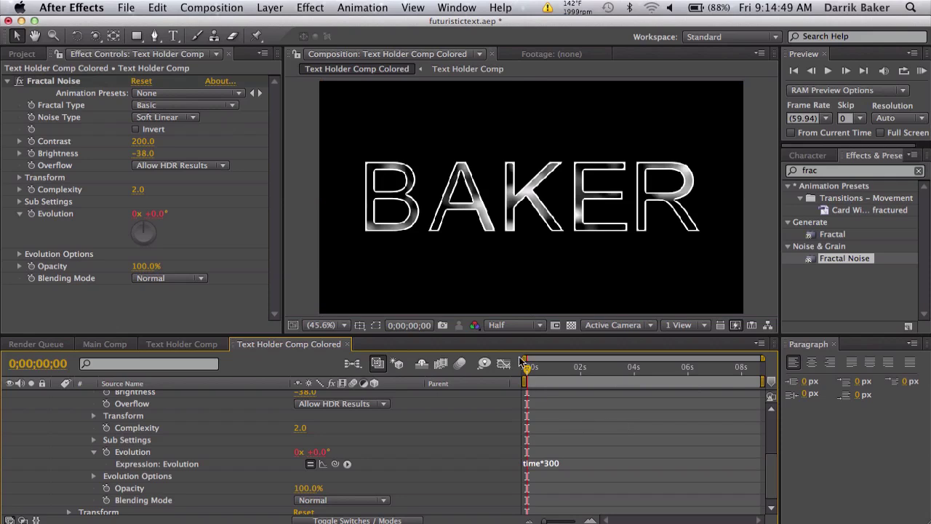
drag(531, 374, 699, 370)
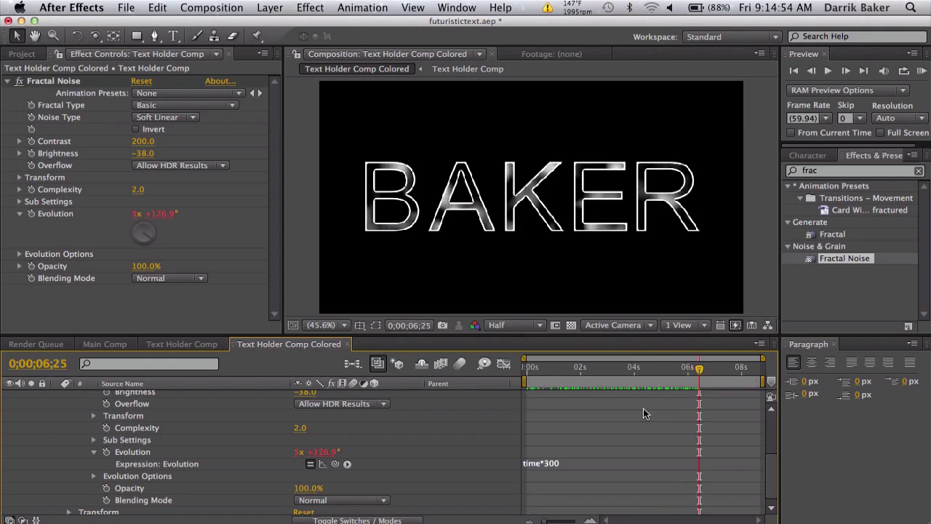
Change the Evolution expression to time*200 and scrub to preview the animation
click(560, 464)
click(553, 463)
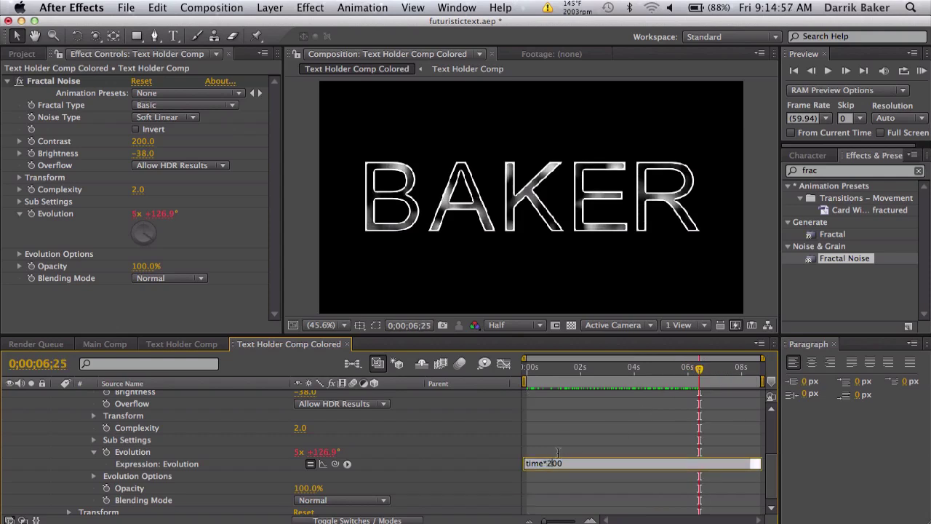
click(572, 406)
drag(582, 369, 688, 370)
scroll(148, 469, up, 2)
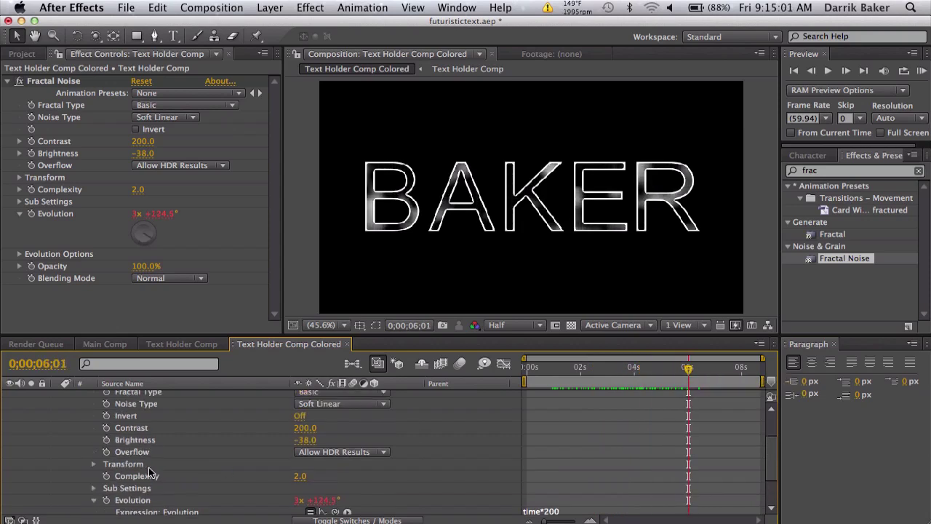
scroll(149, 467, up, 2)
Add a new adjustment layer on top of the composition
click(269, 8)
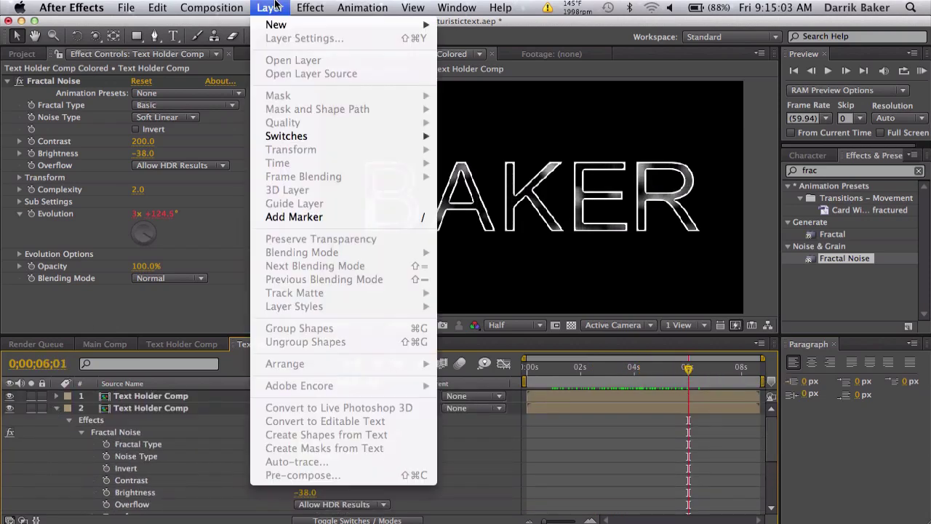
mouse_move(278, 25)
click(487, 110)
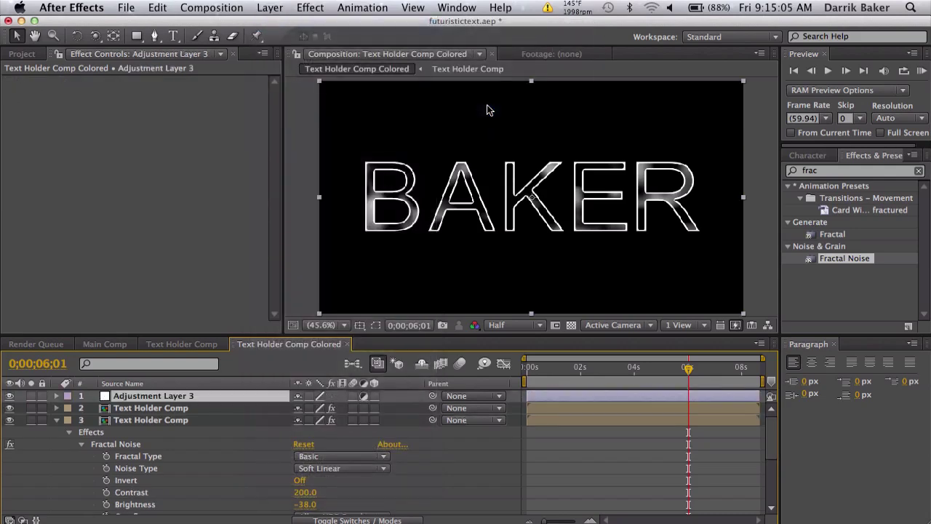
Apply Tint to the adjustment layer, mapping white to orange FF8A00
click(841, 171)
key(BackSpace)
key(BackSpace)
key(BackSpace)
key(BackSpace)
text(tint)
double_click(828, 235)
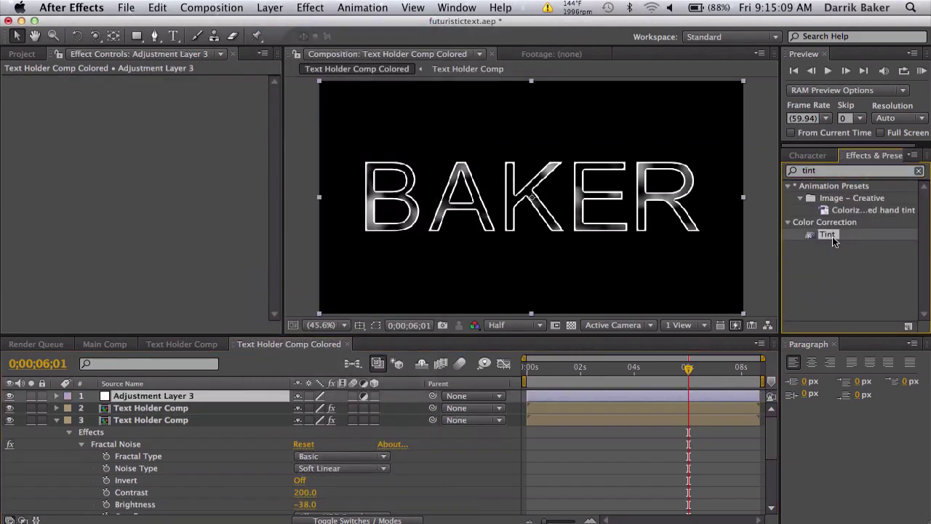
click(135, 117)
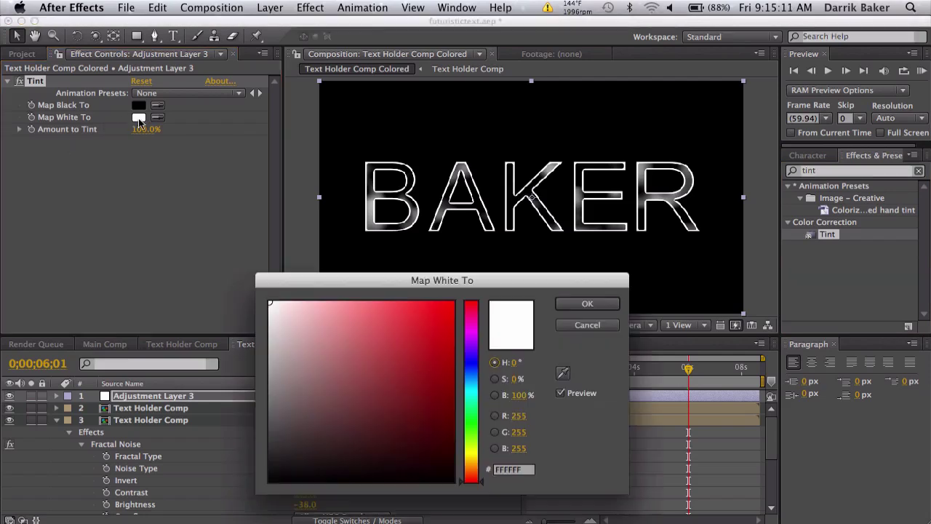
click(478, 469)
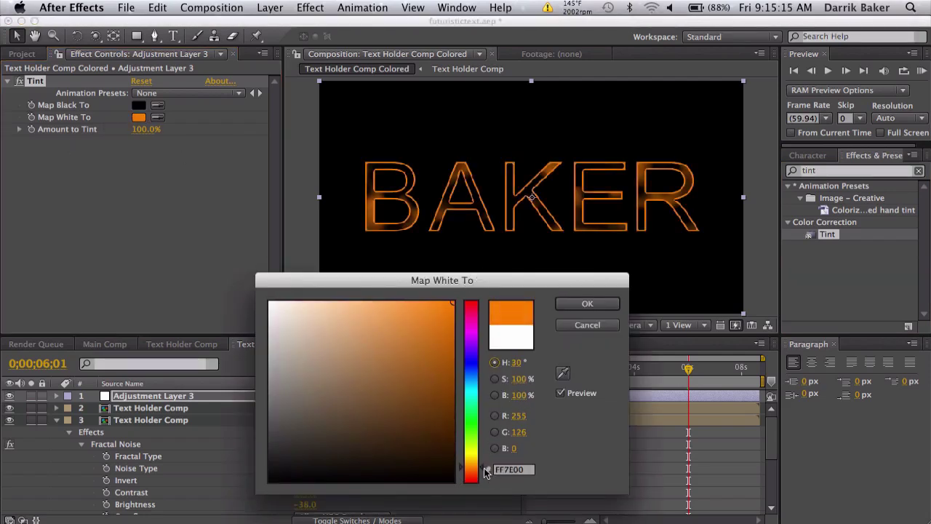
drag(482, 468, 483, 469)
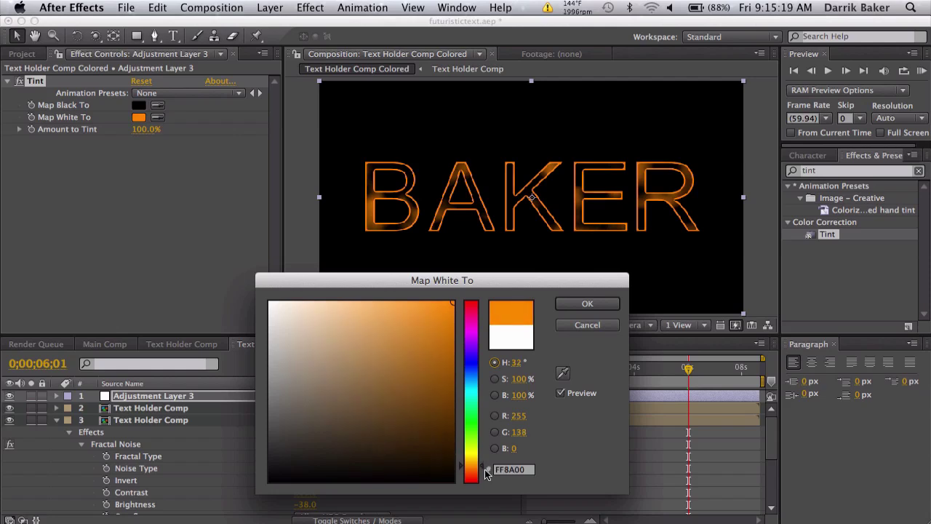
click(587, 305)
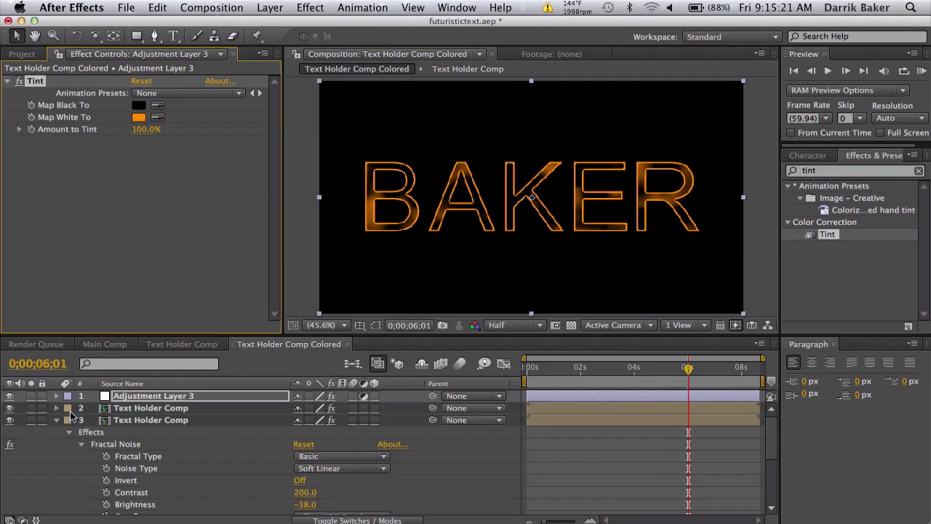
click(57, 420)
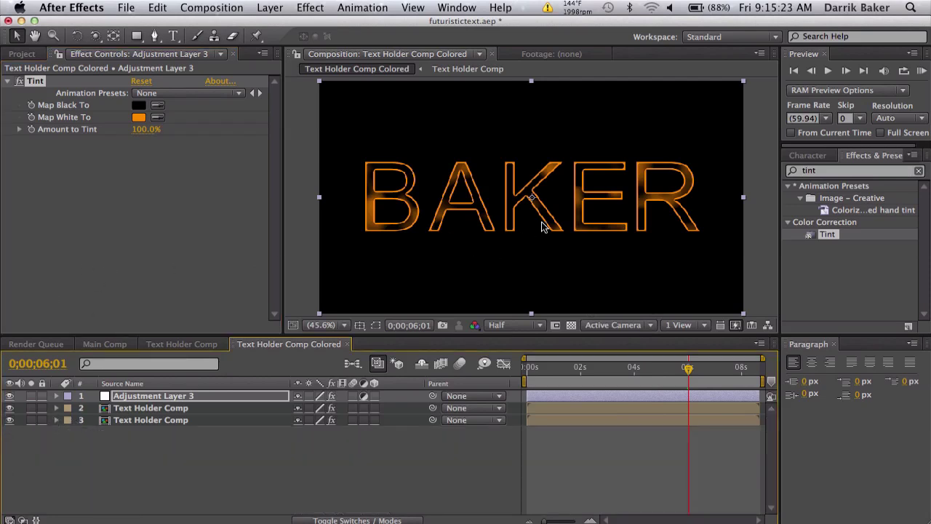
Place Text Holder Comp Colored into Main Comp and hide that layer
click(120, 343)
click(22, 53)
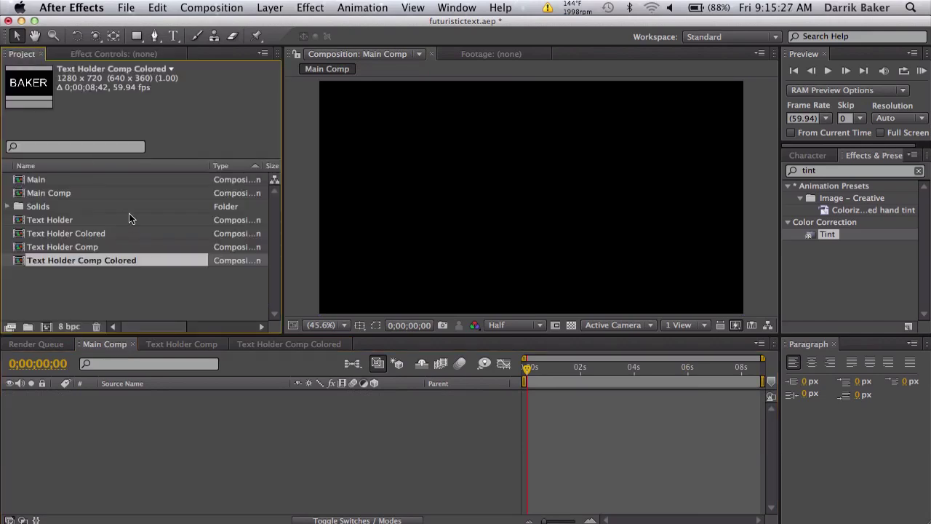
drag(92, 264, 218, 435)
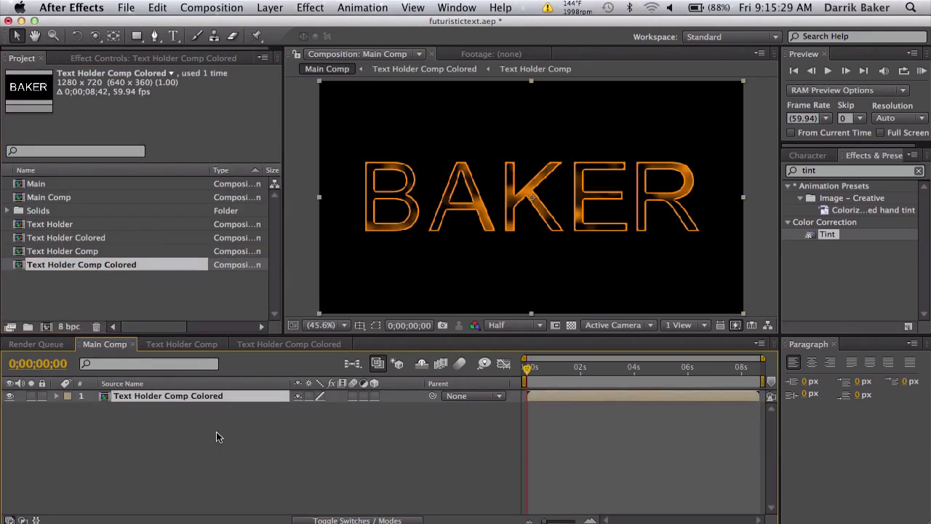
click(10, 400)
Add a new black solid layer named Form
click(261, 7)
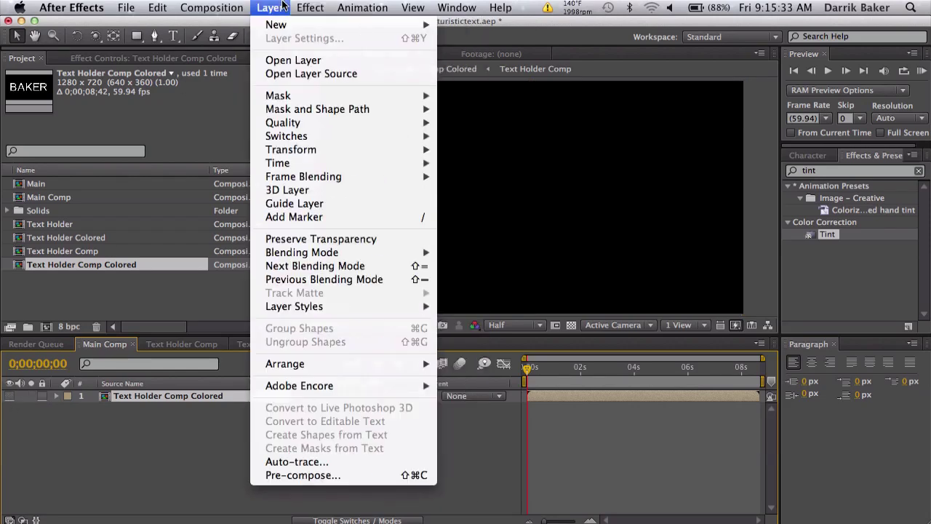
mouse_move(287, 24)
click(480, 43)
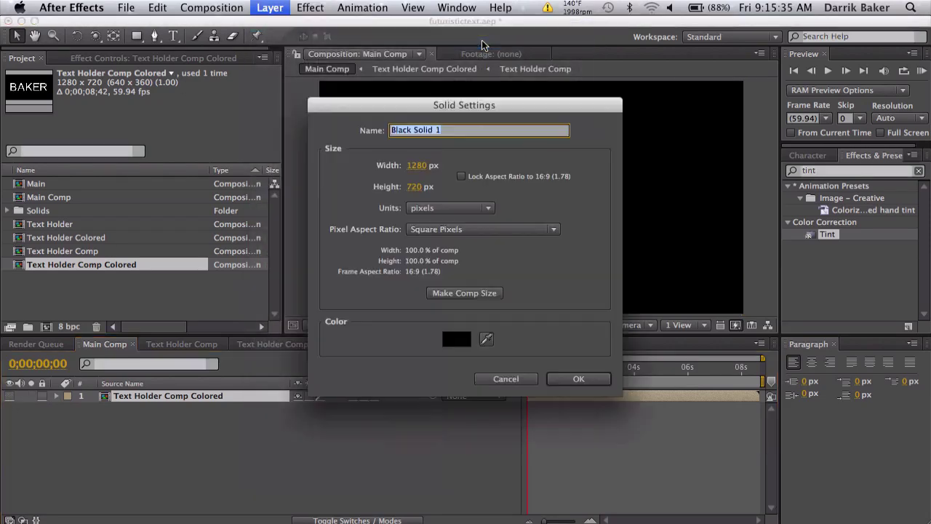
text(Form)
key(Return)
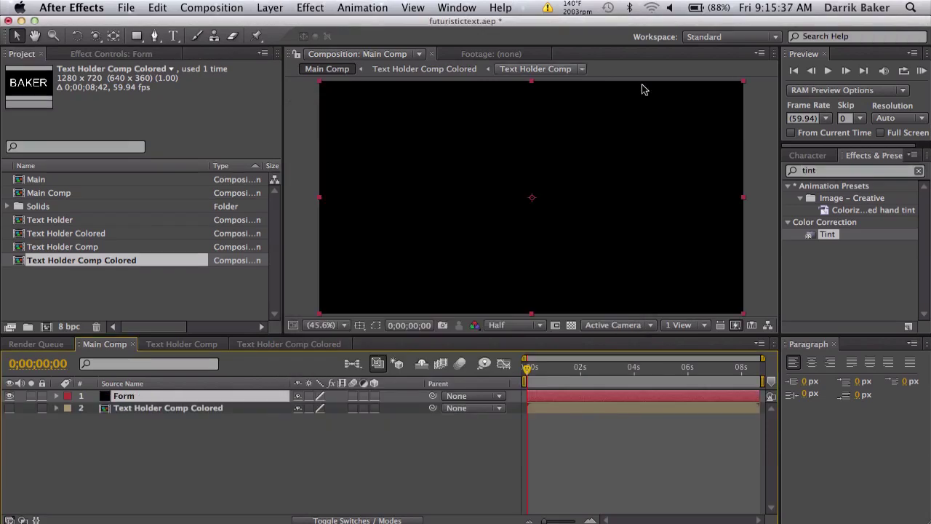
Apply Trapcode Form to the Form layer and set the viewer resolution to Full
click(902, 170)
text(form)
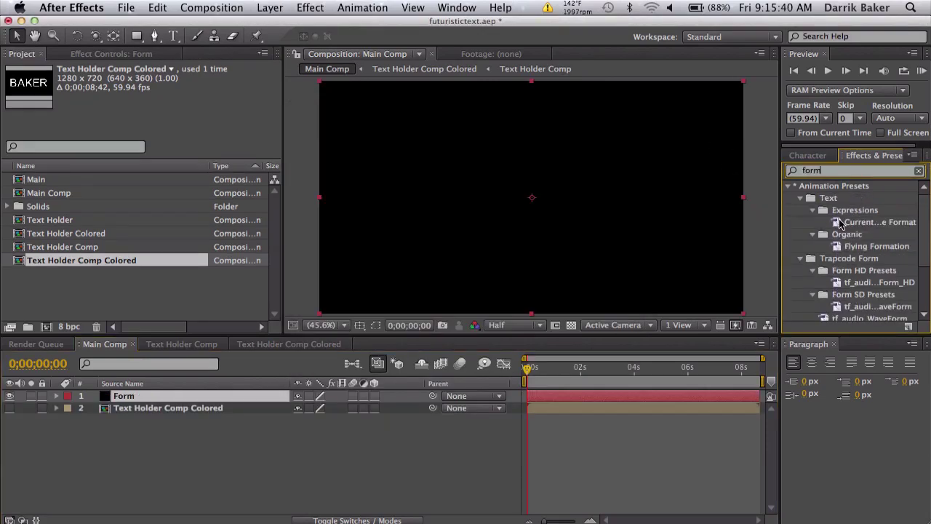
scroll(841, 225, down, 3)
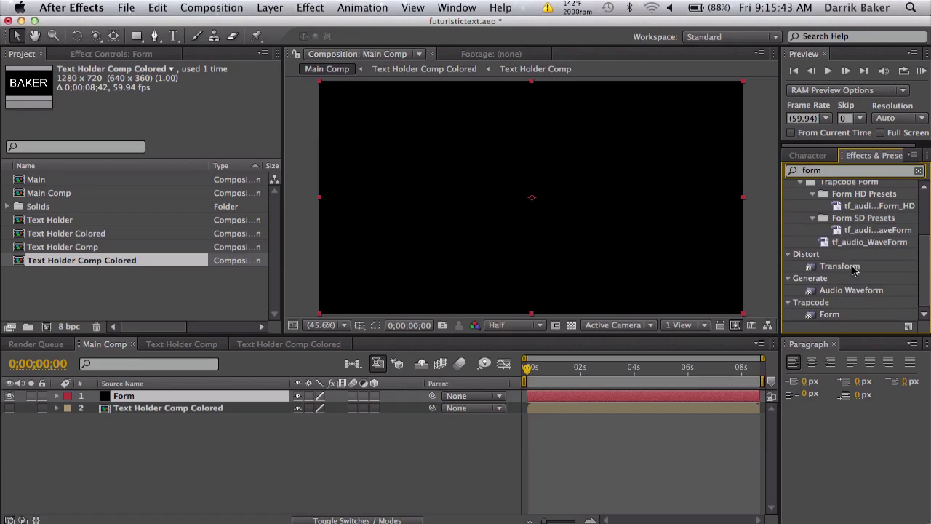
double_click(829, 314)
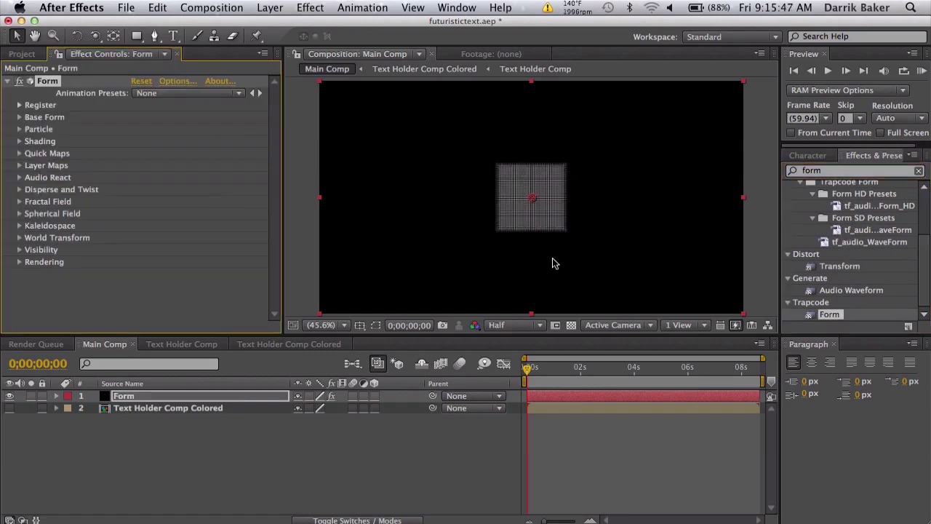
click(525, 326)
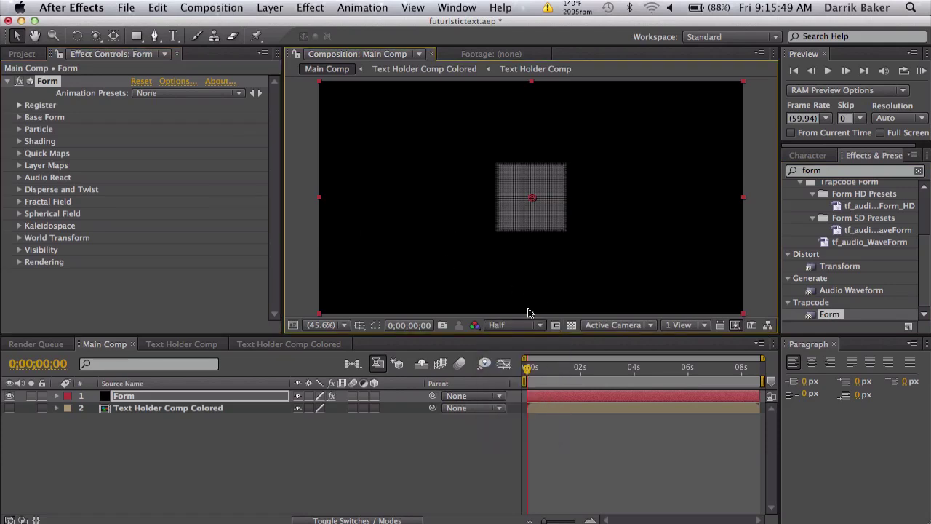
click(510, 360)
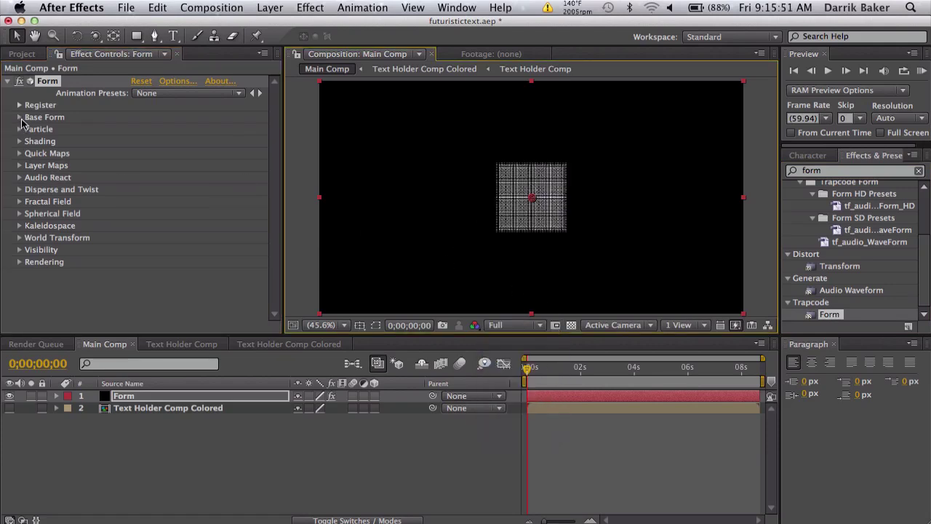
Set Base Form Size X 1280, Size Y 720, Particles in Z 5, Size Z 25
click(20, 118)
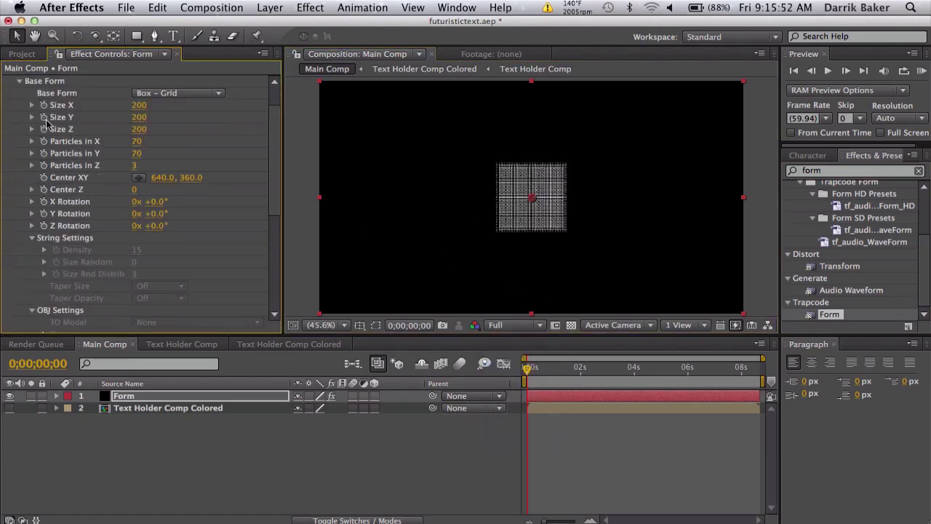
click(140, 106)
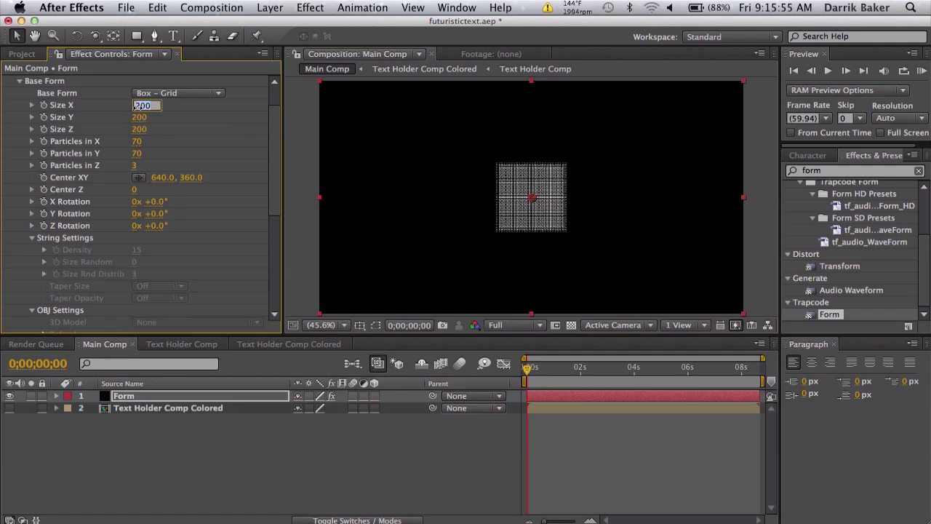
text(1280)
key(Return)
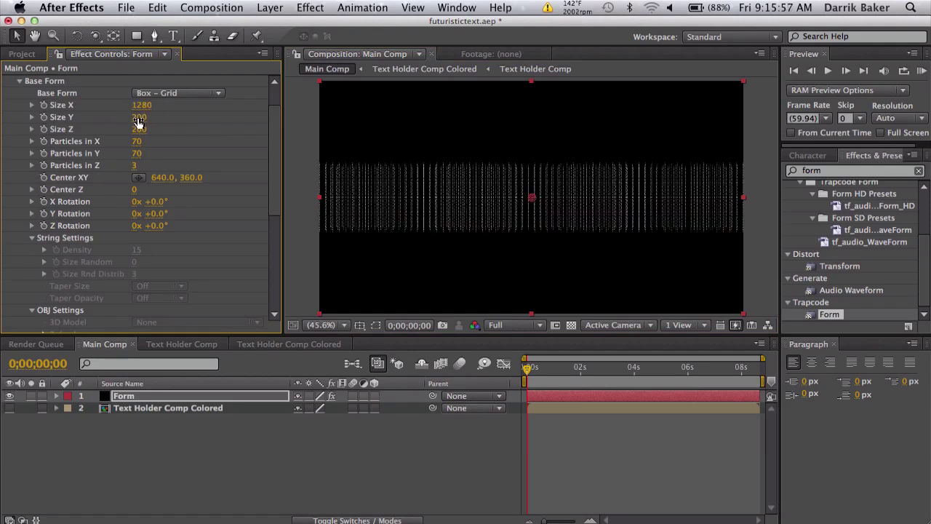
click(139, 117)
text(720)
key(Return)
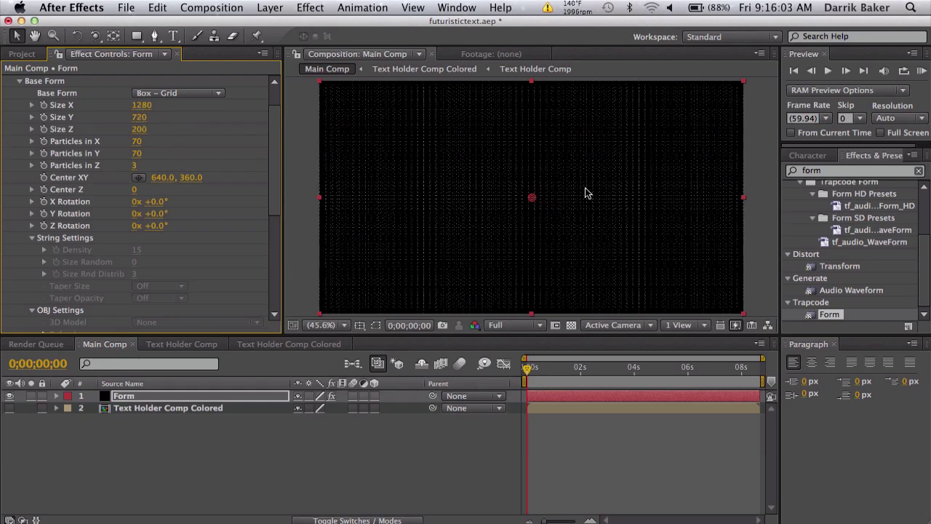
click(136, 166)
key(Return)
click(143, 130)
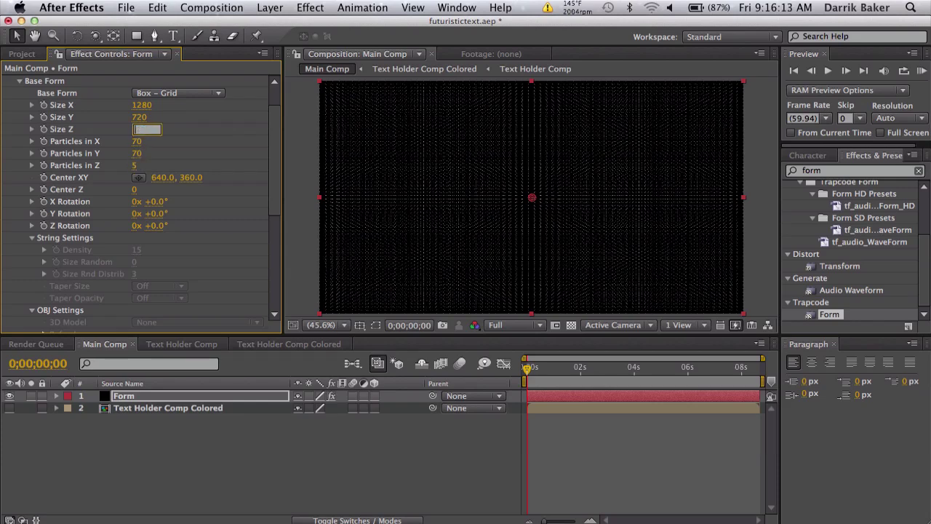
key(Return)
Switch the viewer to Custom View 1, then back to Active Camera
click(638, 327)
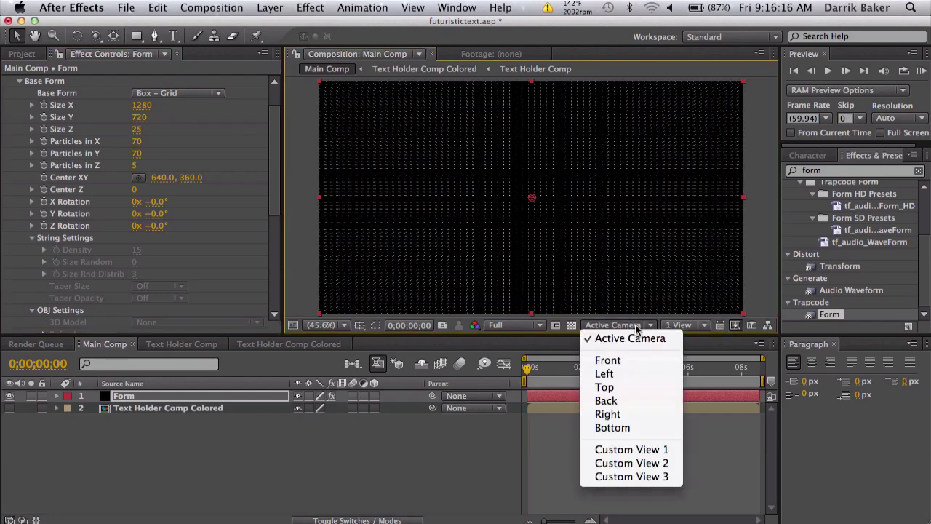
click(644, 450)
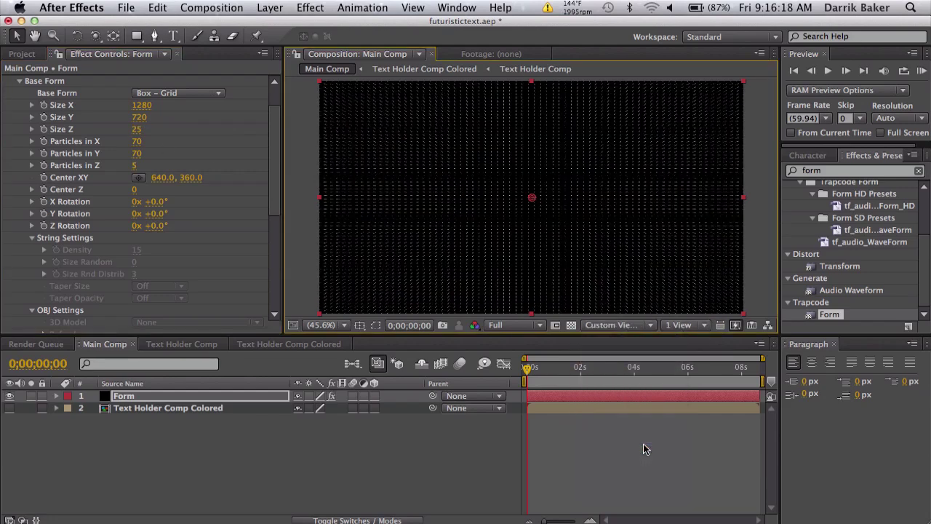
click(620, 324)
click(623, 339)
Add Camera 1 using the 28mm lens preset
click(269, 7)
mouse_move(278, 25)
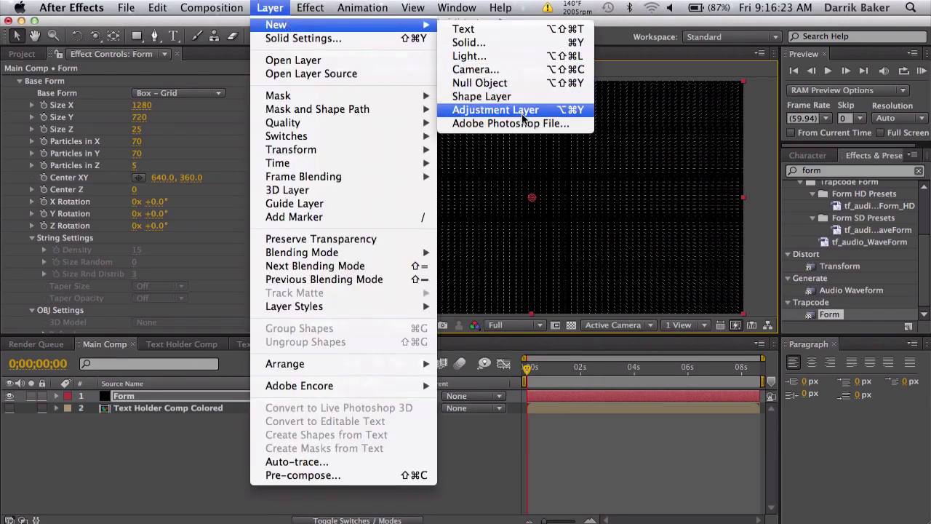
click(524, 69)
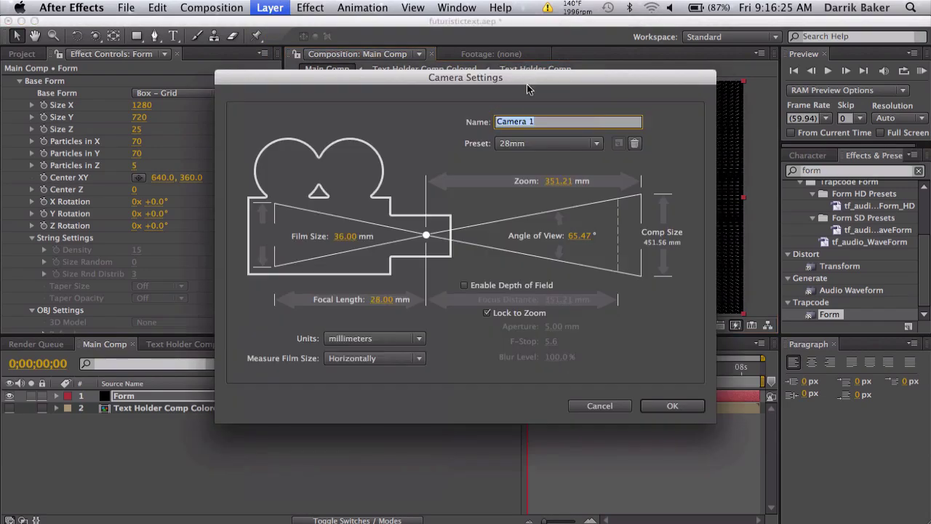
click(526, 143)
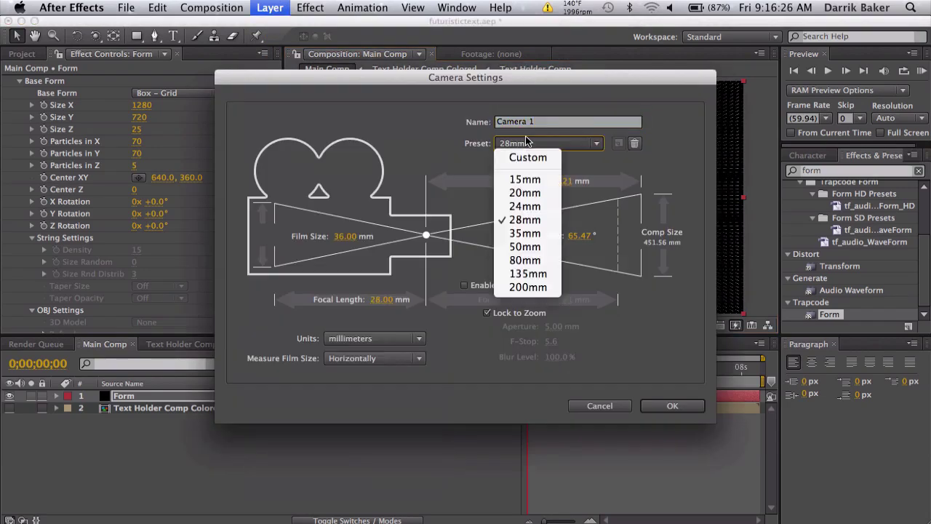
click(532, 221)
click(670, 405)
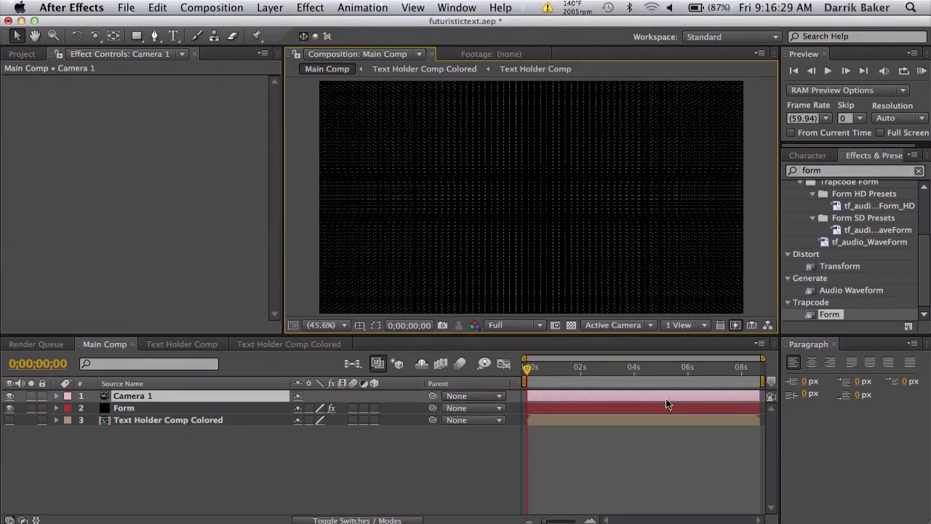
Set Form's Layer Maps colour map layer to Text Holder Comp Colored
click(233, 408)
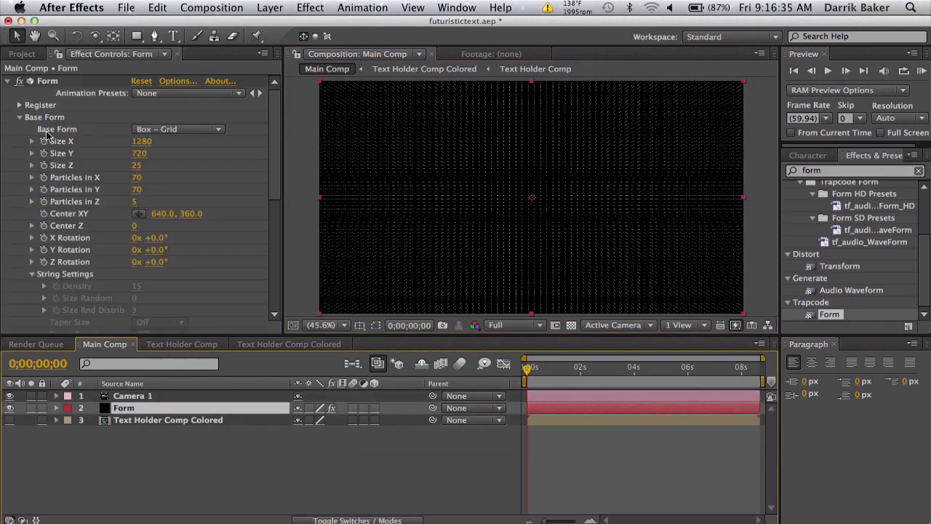
click(20, 118)
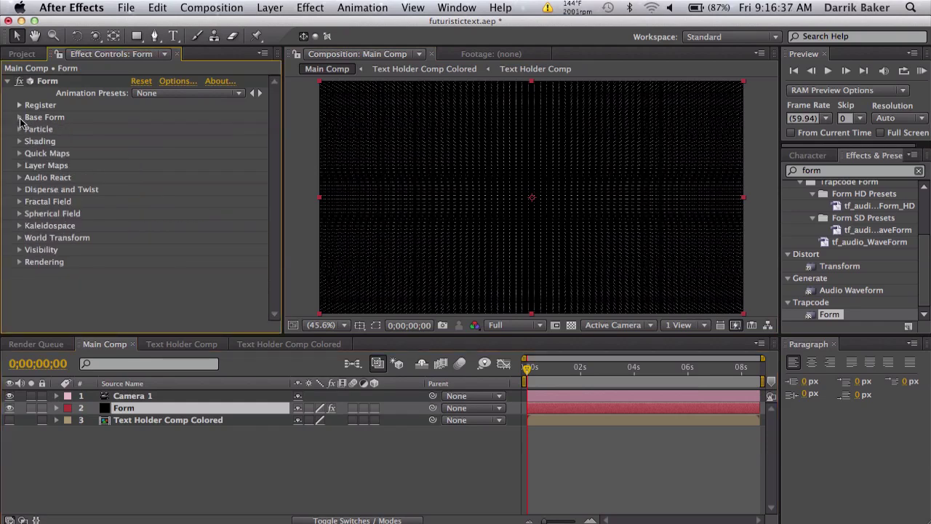
click(20, 168)
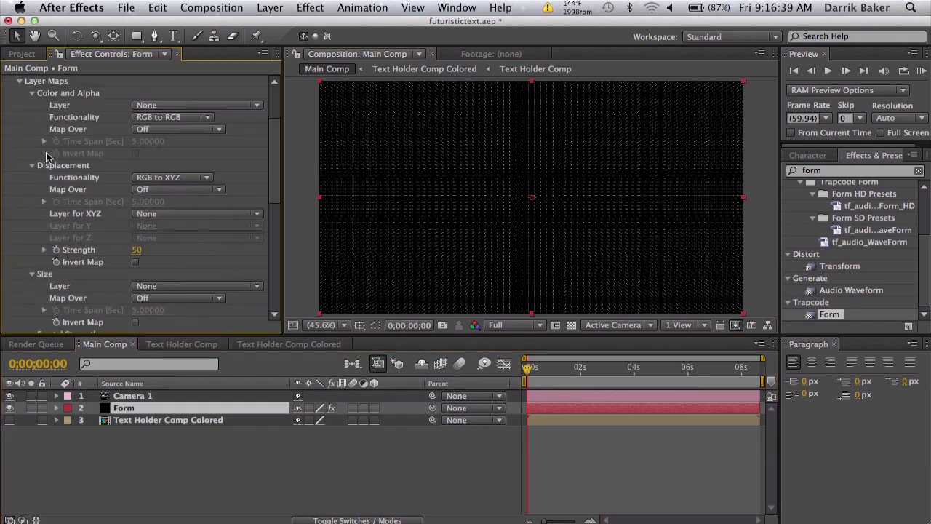
scroll(45, 158, up, 1)
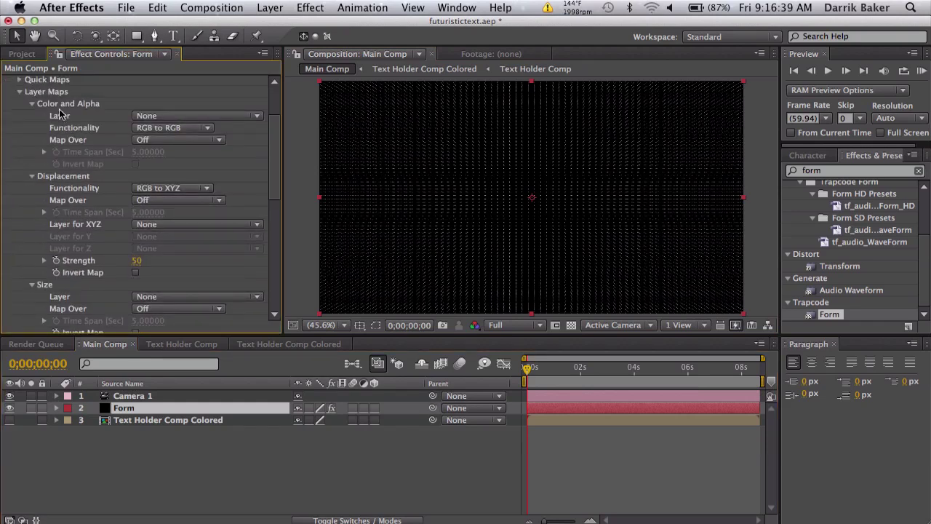
click(160, 116)
click(184, 144)
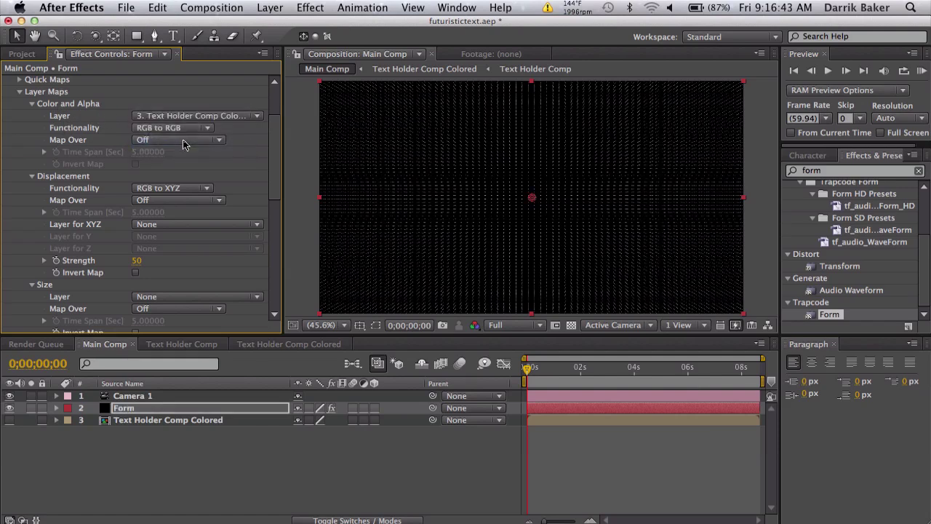
Make the colour map RGBA to RGBA over XY and view the composition at 100%
click(176, 129)
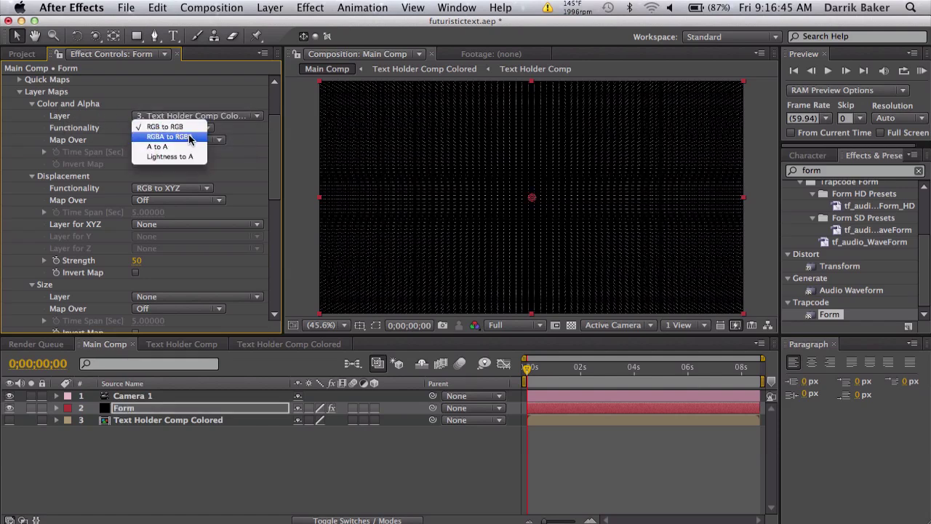
click(193, 138)
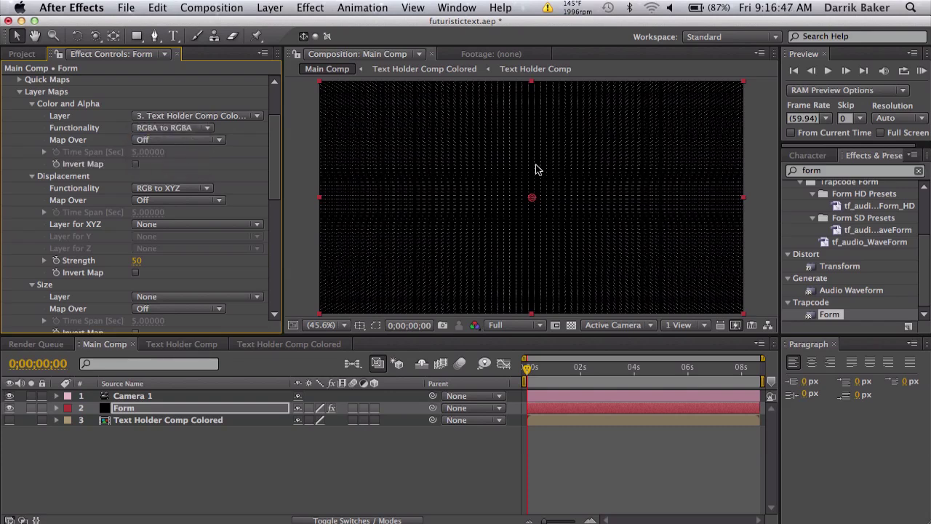
click(172, 139)
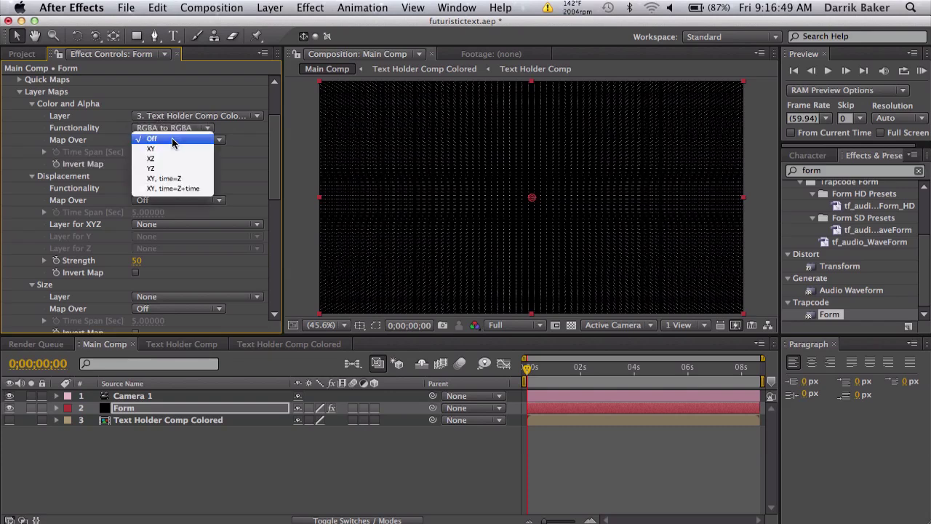
click(171, 148)
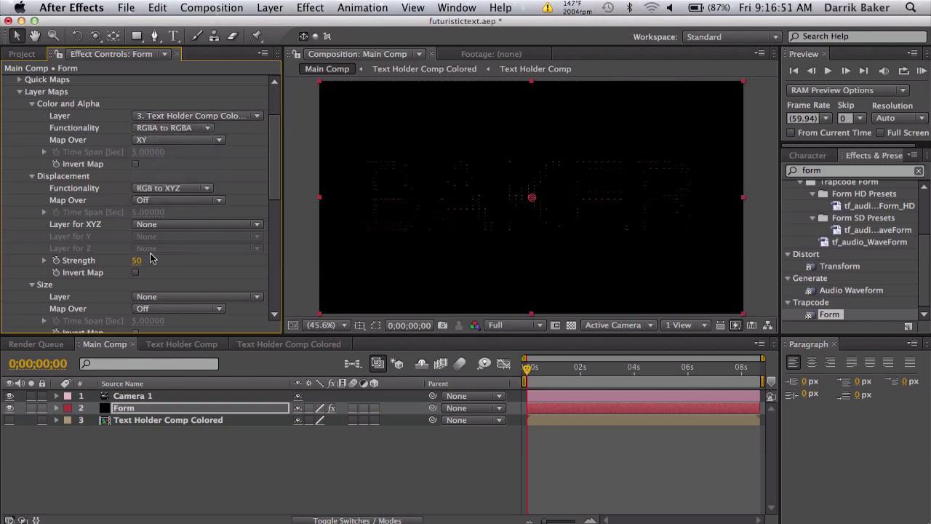
click(326, 325)
click(335, 471)
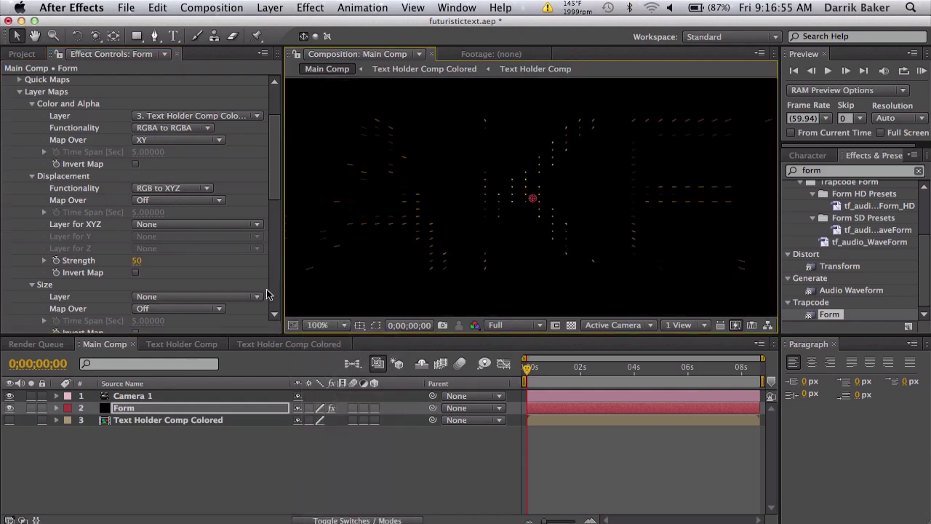
scroll(105, 152, up, 3)
Raise the Base Form grid to 204 particles in X and 185 in Y, then pan to the text's start
click(18, 153)
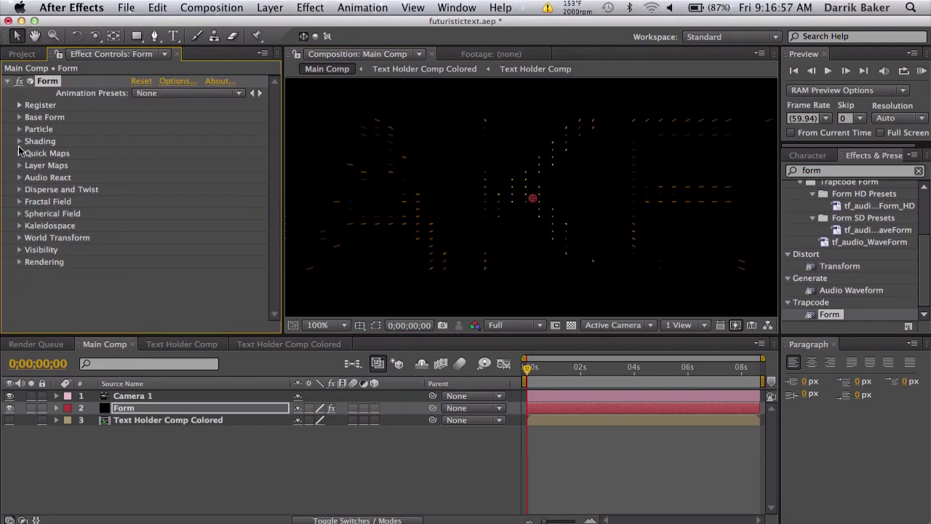
click(19, 117)
scroll(60, 129, up, 1)
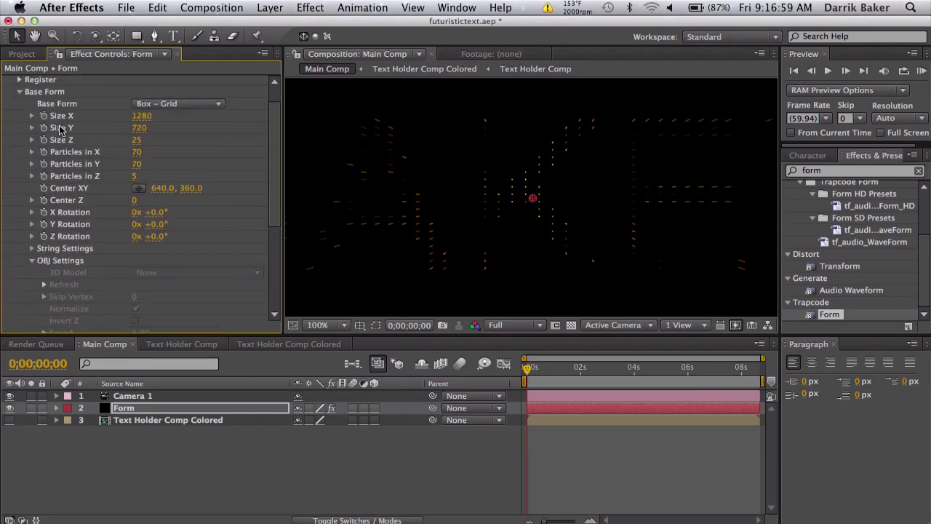
drag(140, 153, 163, 153)
key(h)
drag(495, 223, 633, 241)
Apply the Curves effect to the Form layer from Effects & Presets
key(v)
click(868, 173)
text(curves)
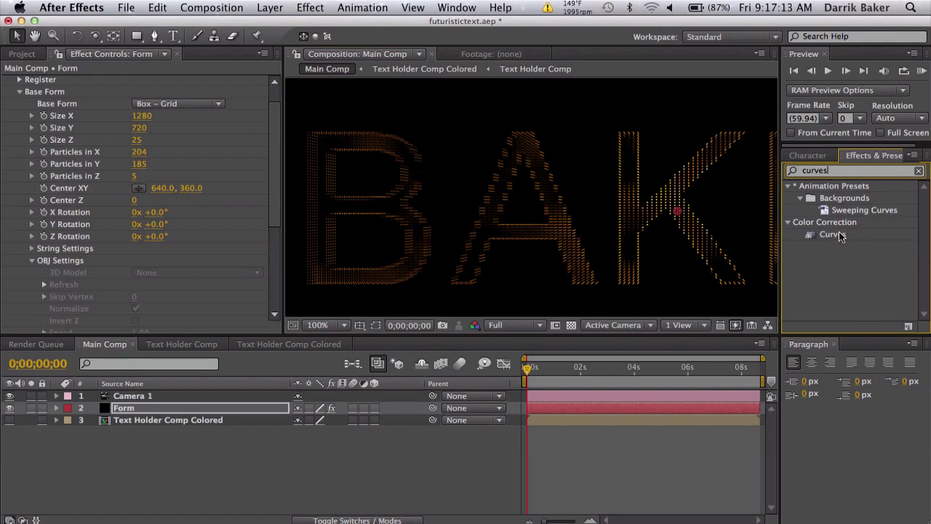
double_click(834, 235)
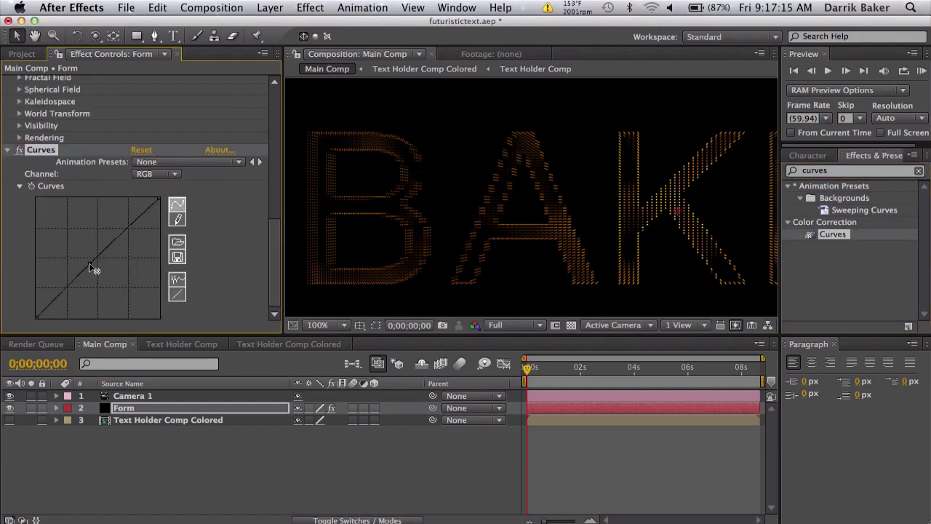
Lift both the RGB and Alpha curves, then fit the whole composition in the preview
drag(90, 267, 85, 247)
click(163, 175)
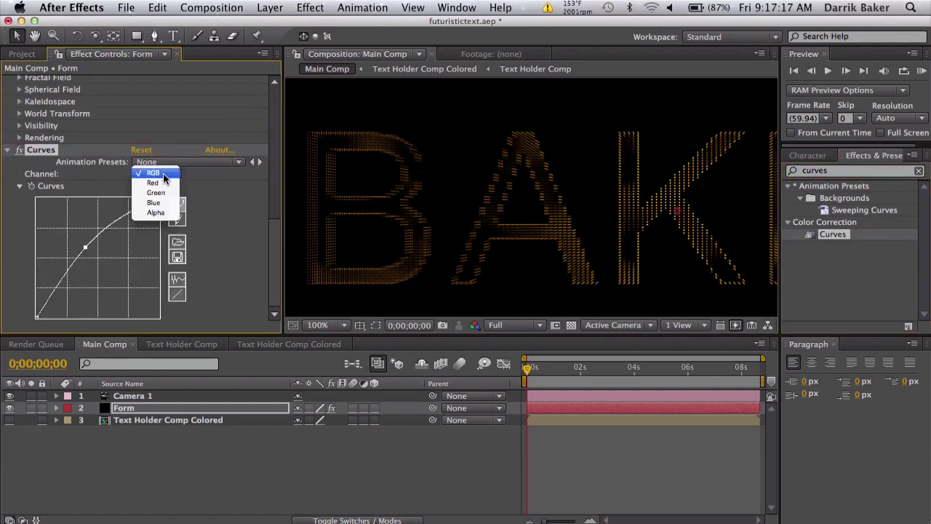
click(164, 212)
drag(102, 254, 90, 248)
drag(711, 233, 609, 233)
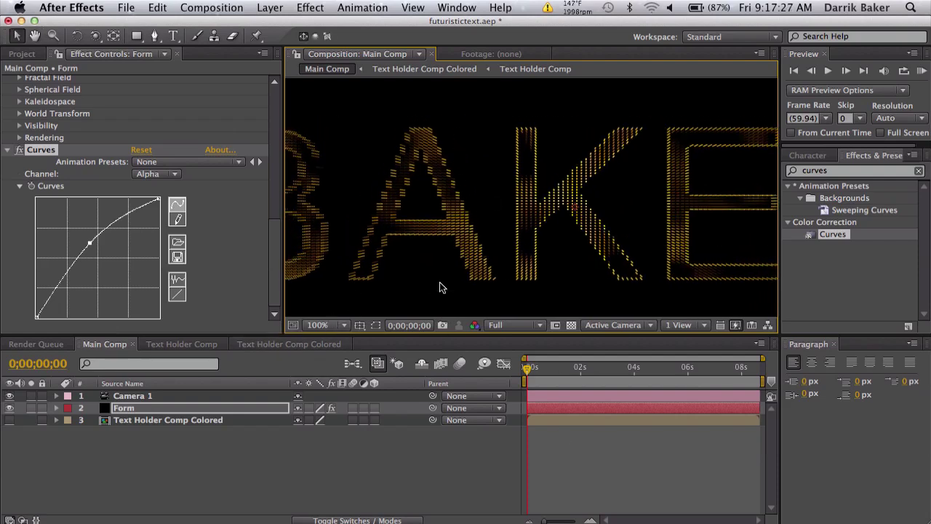
click(334, 326)
click(334, 337)
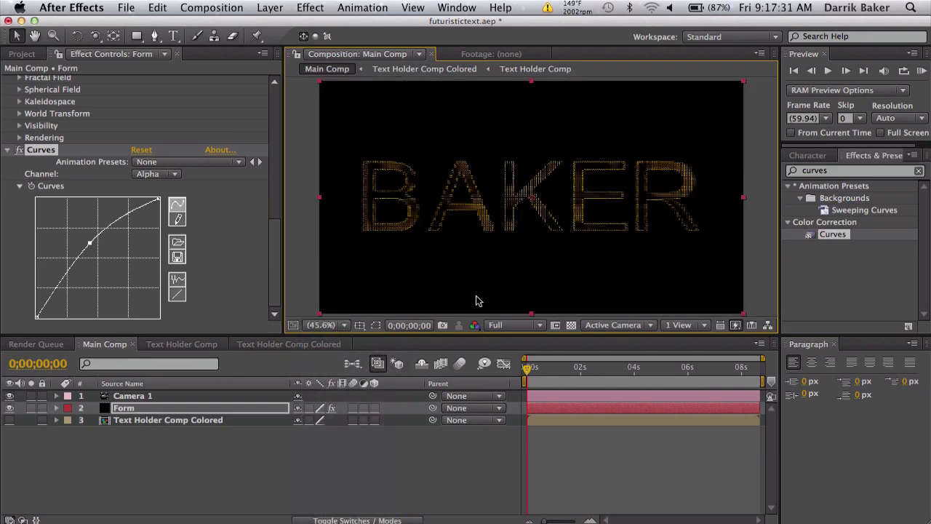
Add a new null object, Null 3, and make it a 3D layer
click(209, 395)
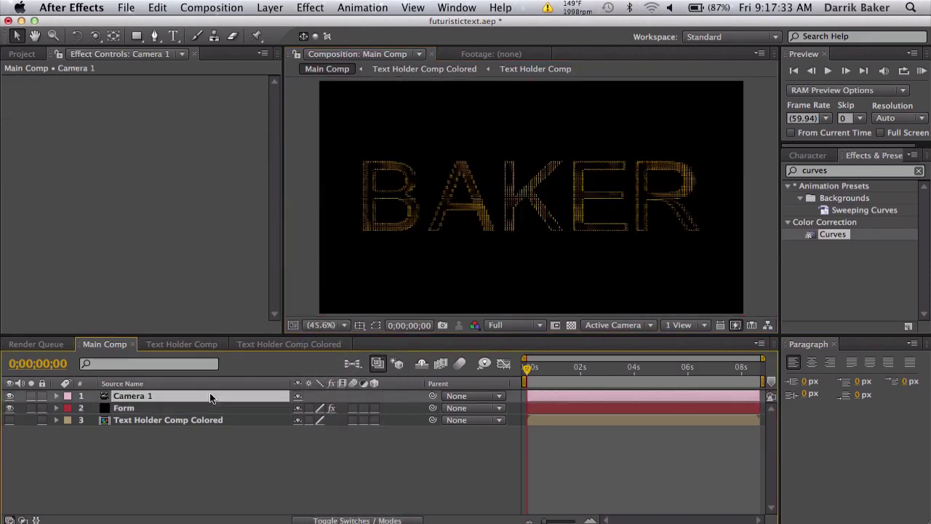
click(266, 7)
mouse_move(271, 25)
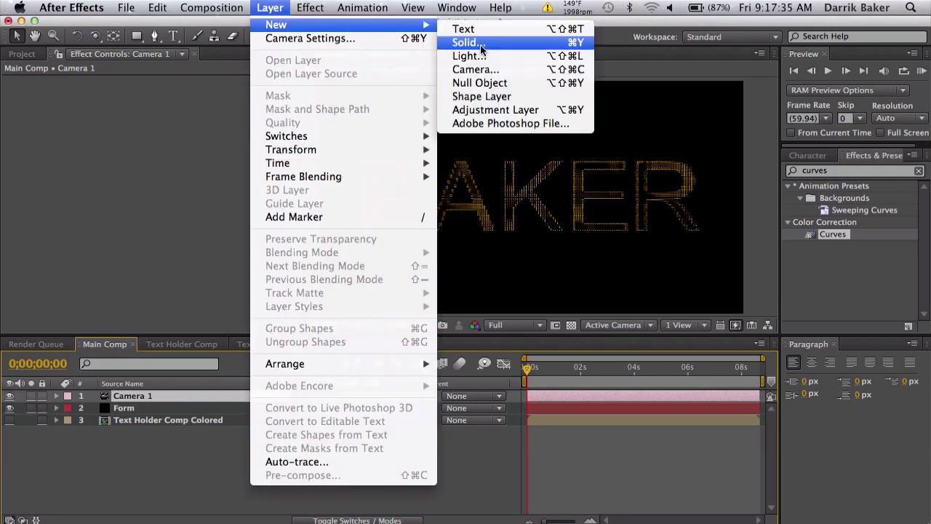
click(477, 83)
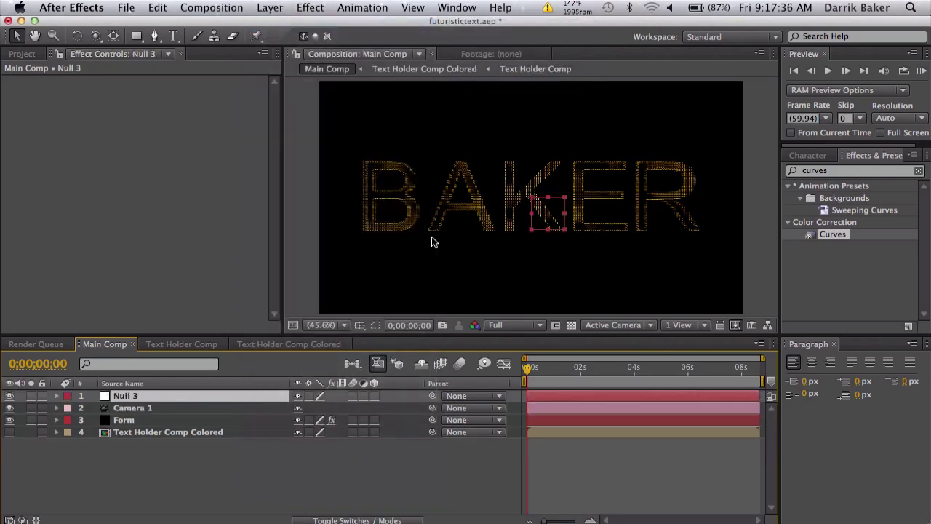
click(375, 396)
Set Camera 1's Z position to 0 and parent Camera 1 to Null 3
click(207, 408)
key(p)
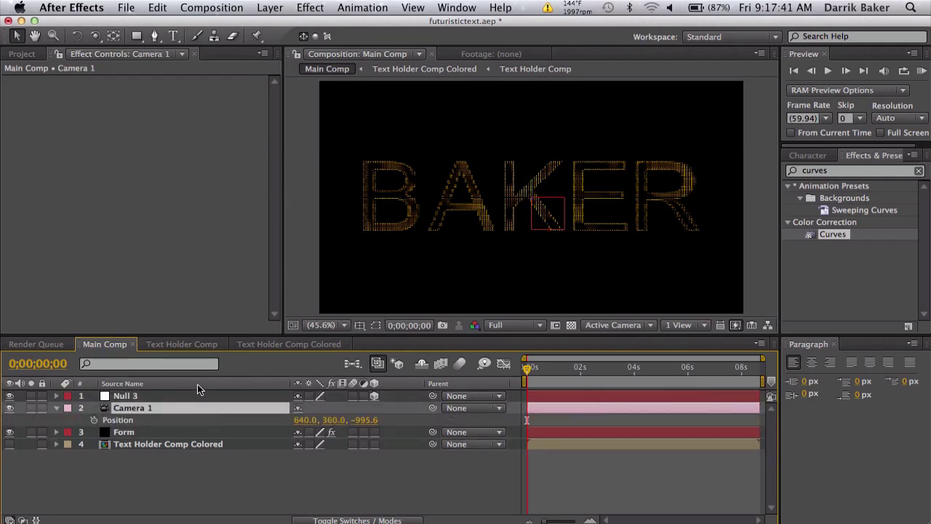
click(192, 394)
key(p)
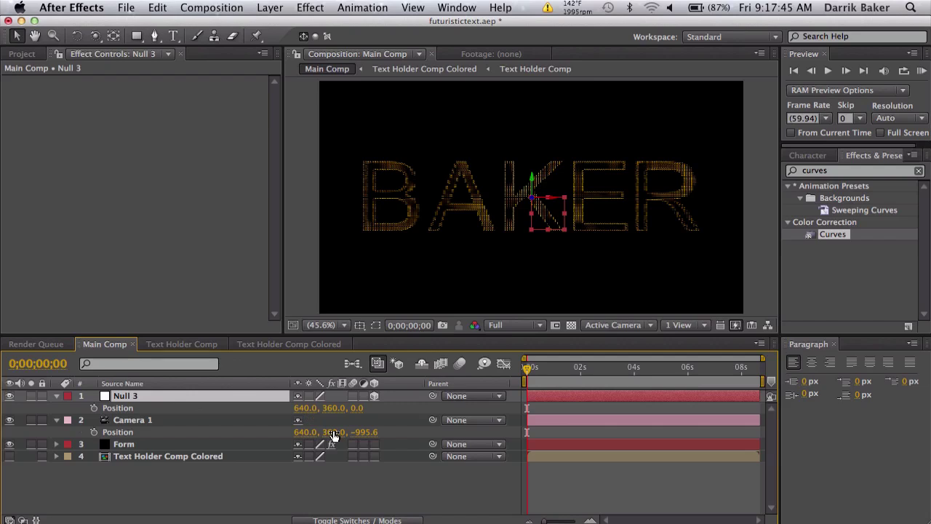
click(371, 433)
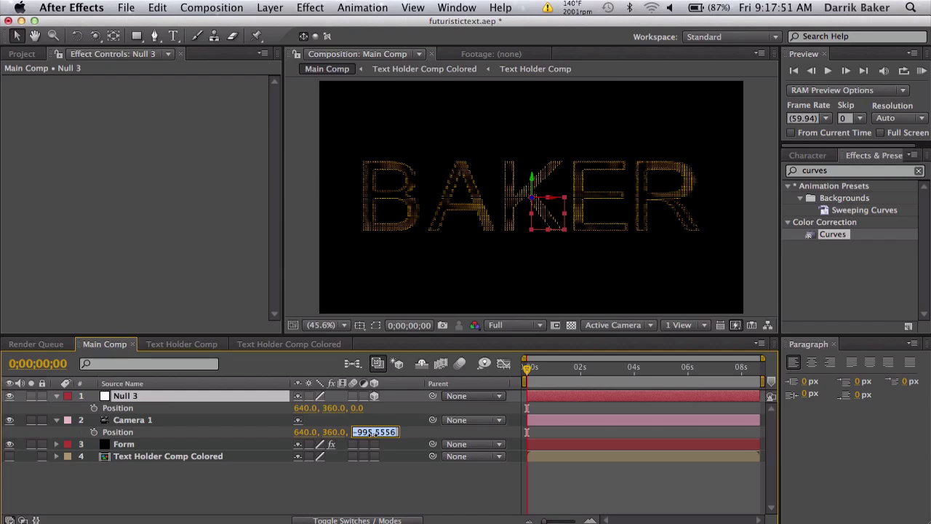
text(0)
key(Return)
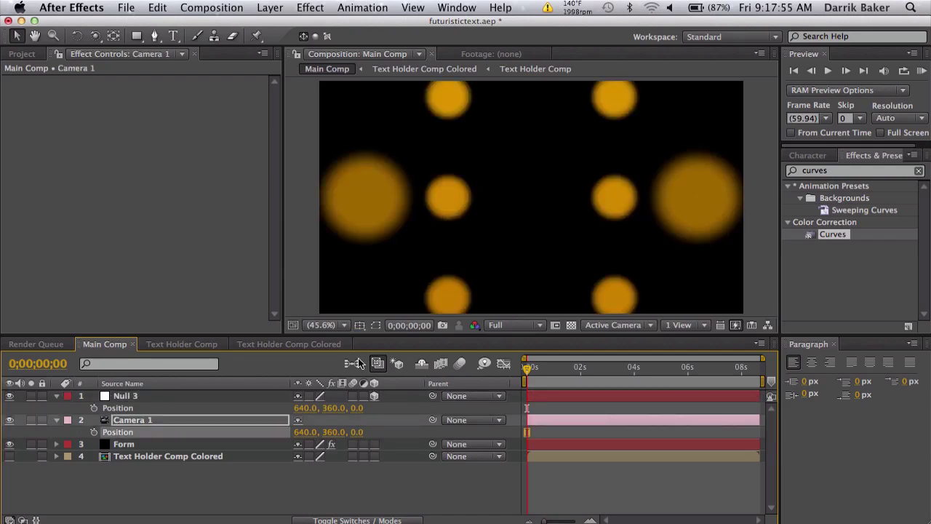
drag(433, 421, 153, 398)
click(168, 400)
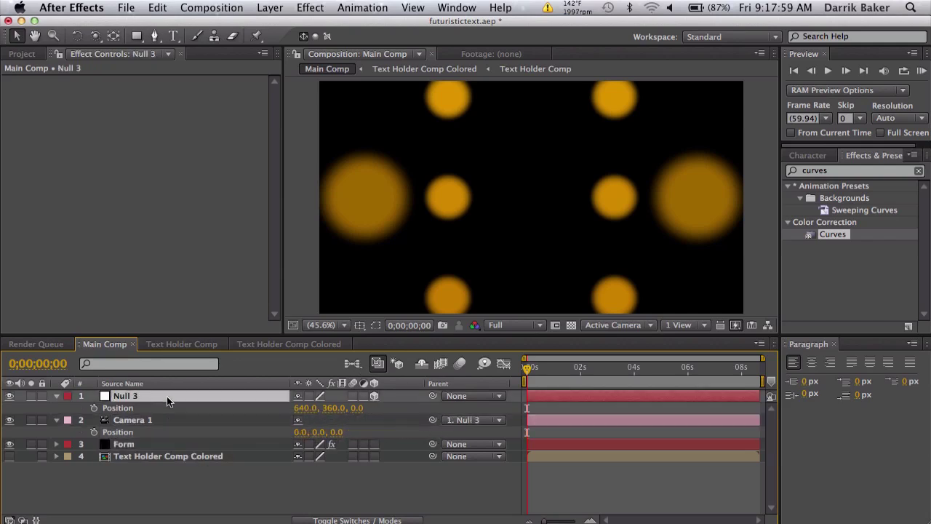
Bring Null 3 closer and lay the particle text flat with Form X Rotation -90°
drag(357, 408, 96, 415)
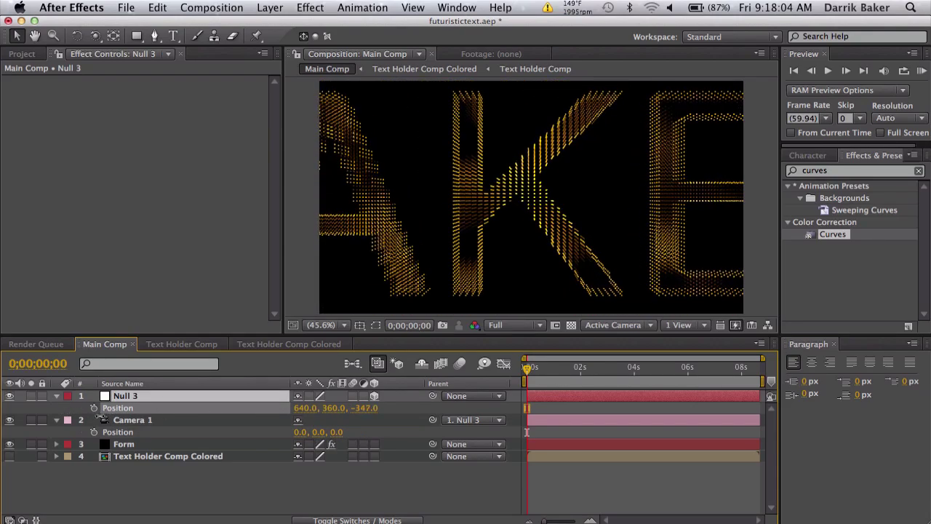
click(190, 447)
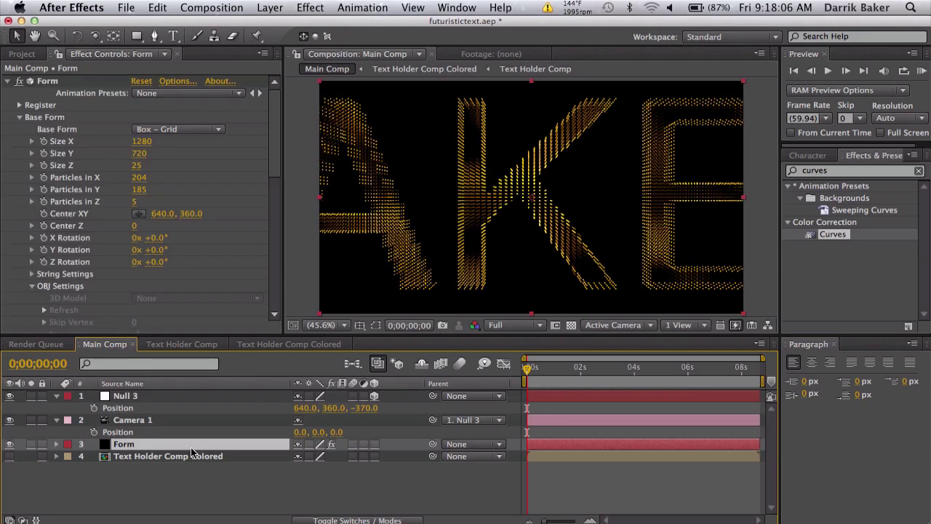
drag(162, 241, 106, 231)
click(154, 237)
text(-90)
key(Return)
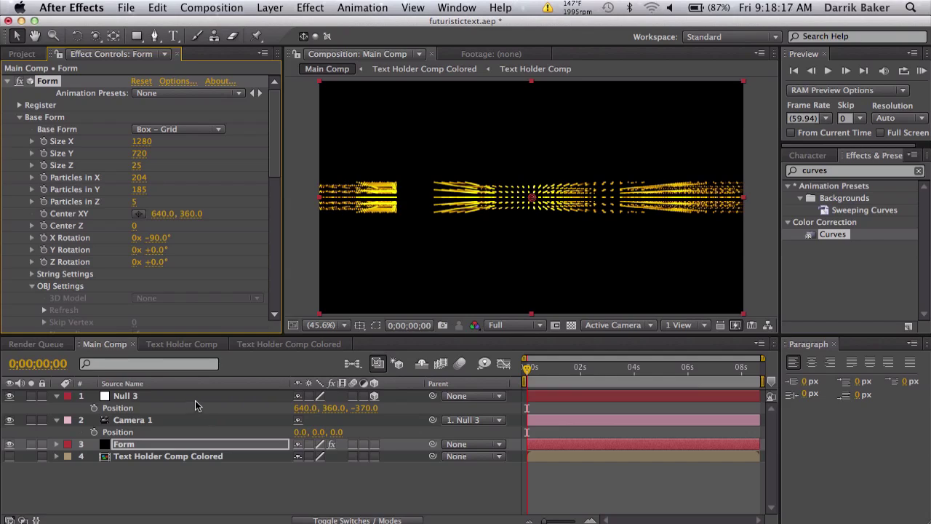
Move Null 3 to Y 278 and Z -222 for a low camera view
drag(329, 409, 289, 428)
click(243, 392)
key(r)
key(p)
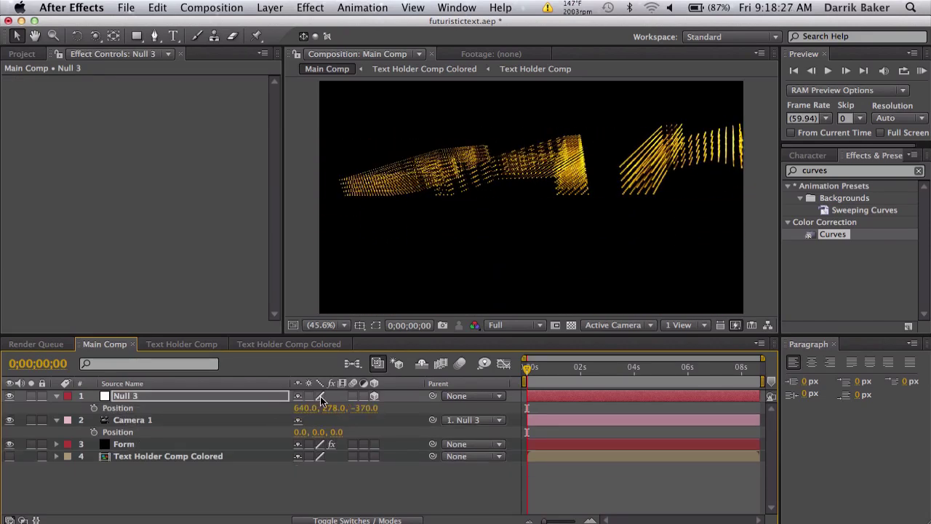
drag(370, 412, 446, 372)
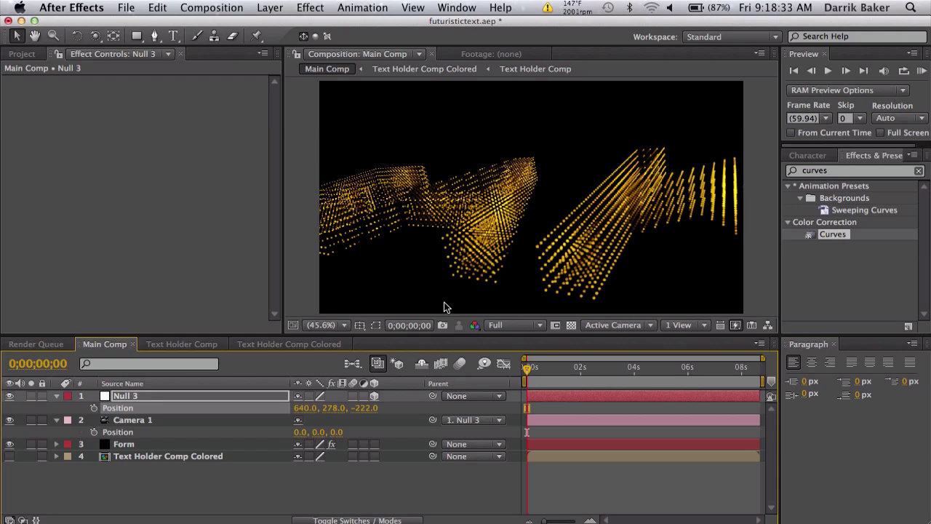
click(183, 444)
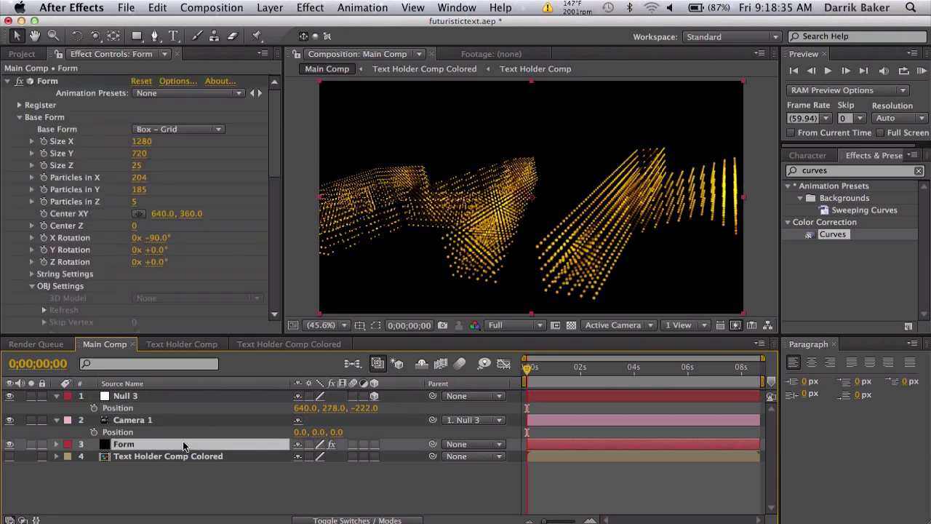
Turn on Form's Fractal Field distortion with a Displace value of 1
click(20, 118)
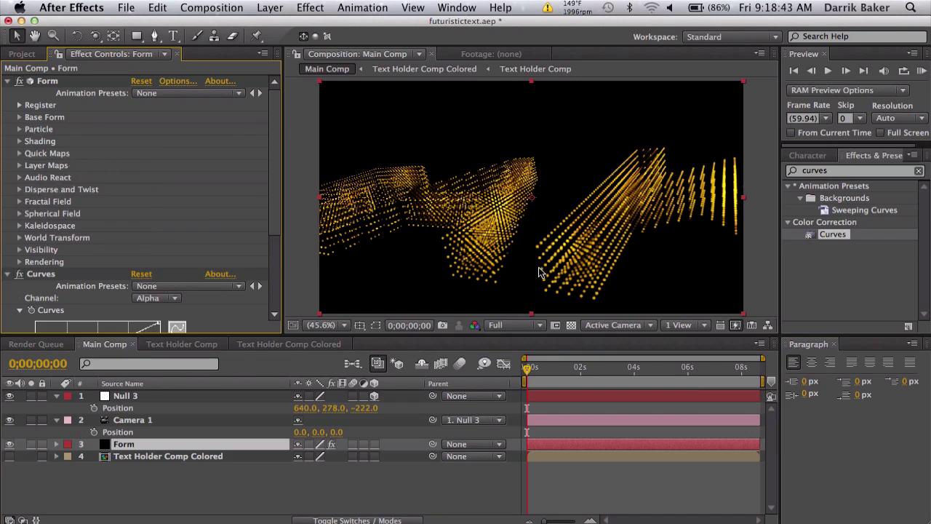
click(20, 202)
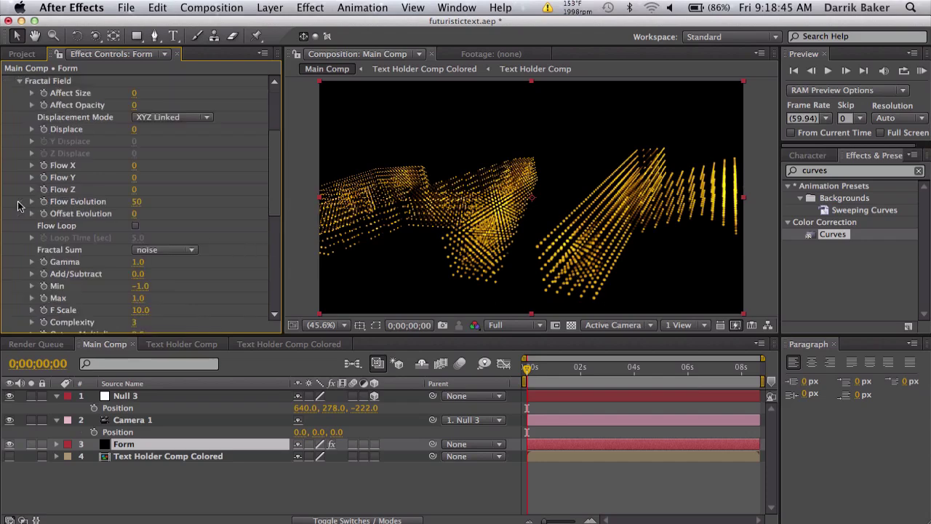
scroll(67, 183, up, 1)
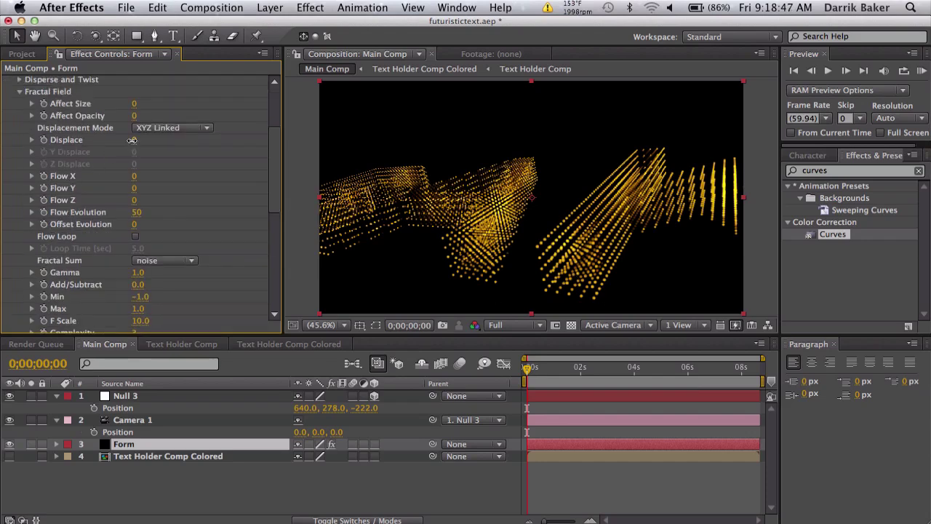
drag(134, 140, 160, 140)
click(137, 140)
key(F1)
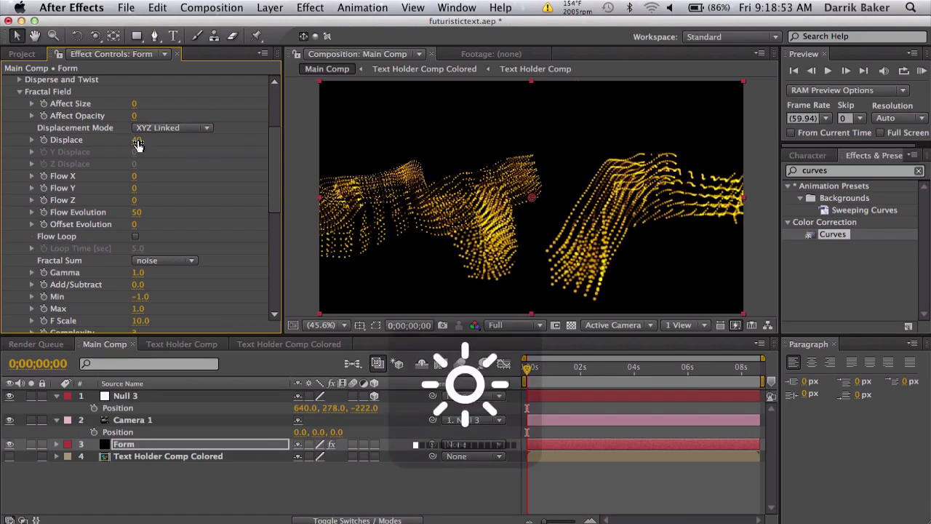
text(1)
key(Return)
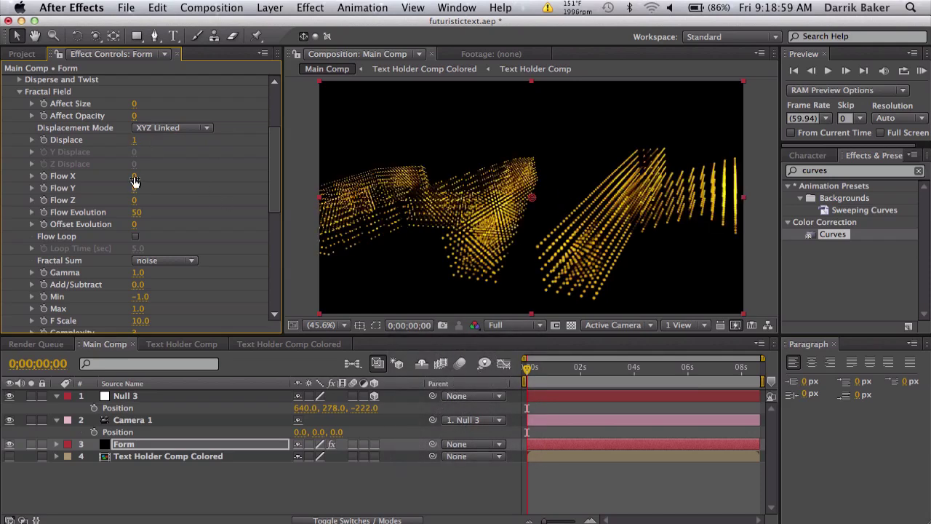
Set the fractal Flow X to 100, checking the result around the 2-second mark
drag(148, 176, 179, 176)
drag(545, 367, 725, 373)
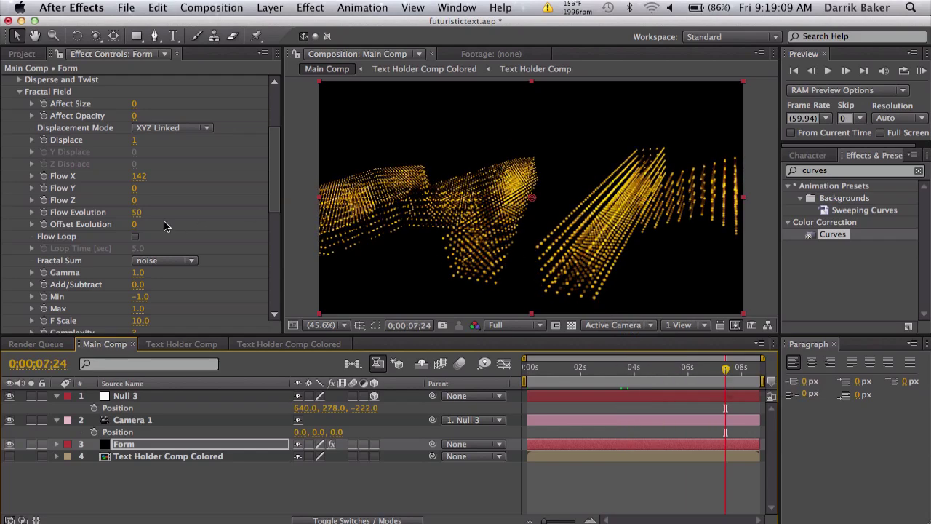
click(139, 177)
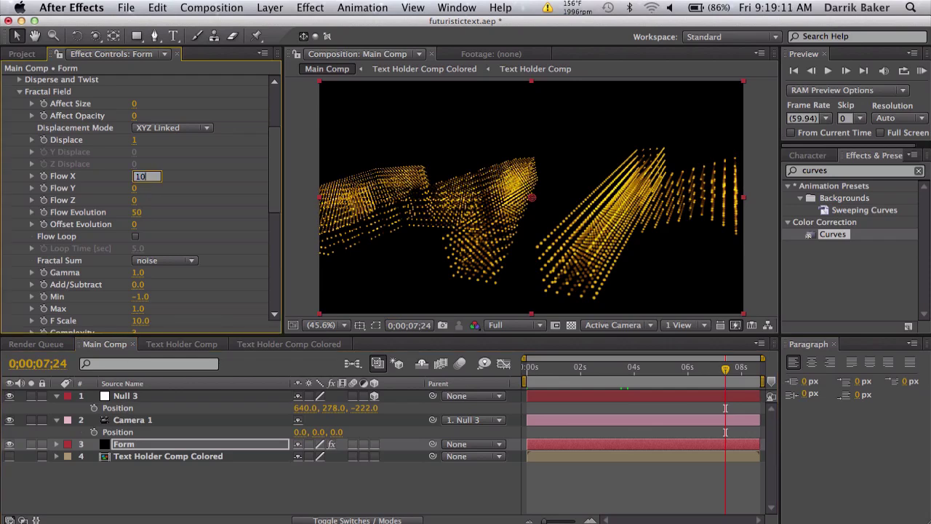
text(10)
key(Return)
click(135, 177)
text(1)
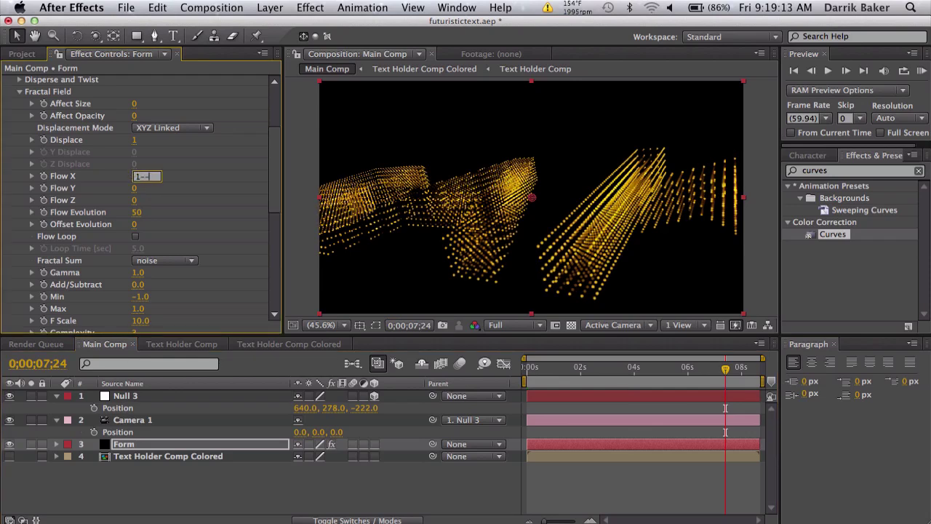
text(00)
key(Return)
scroll(48, 158, up, 4)
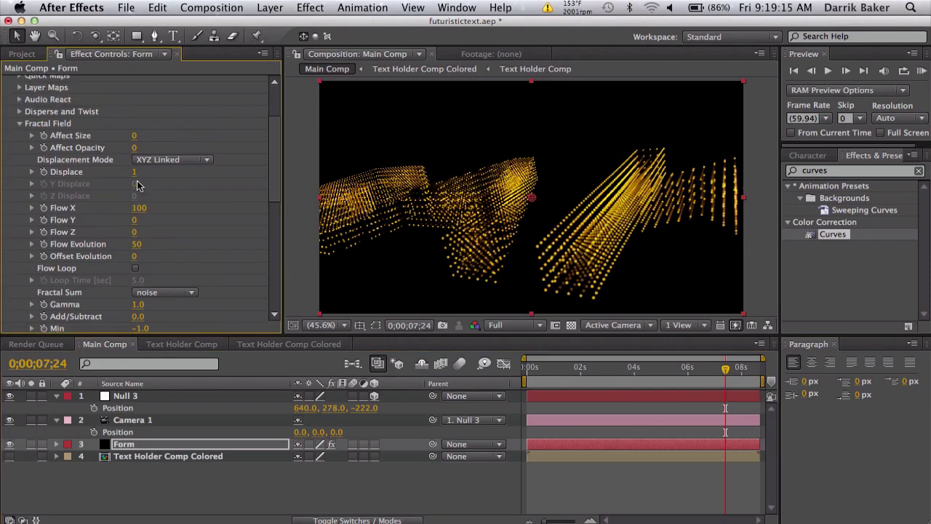
Duplicate the Form layer and rename the copy Form ref
click(20, 155)
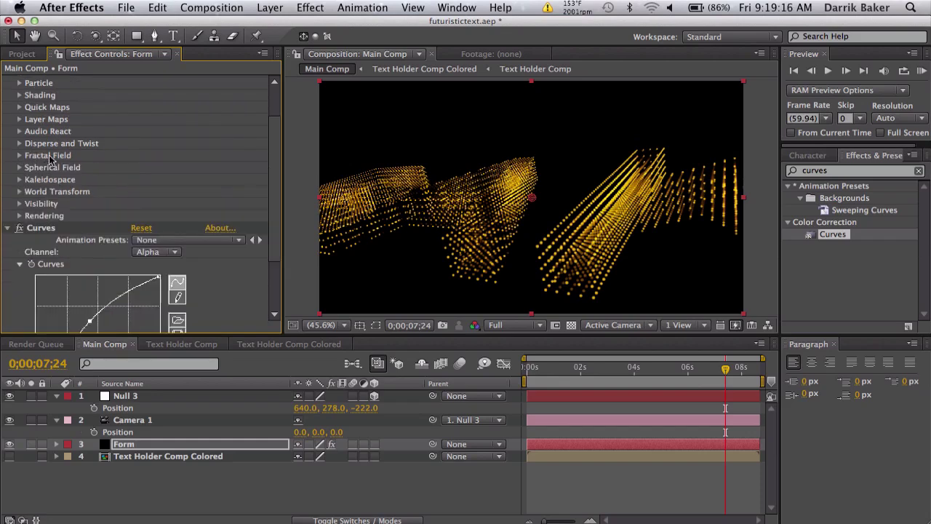
click(595, 369)
mouse_move(595, 369)
mouse_down()
mouse_move(566, 367)
mouse_move(689, 362)
mouse_move(584, 366)
mouse_up()
click(131, 445)
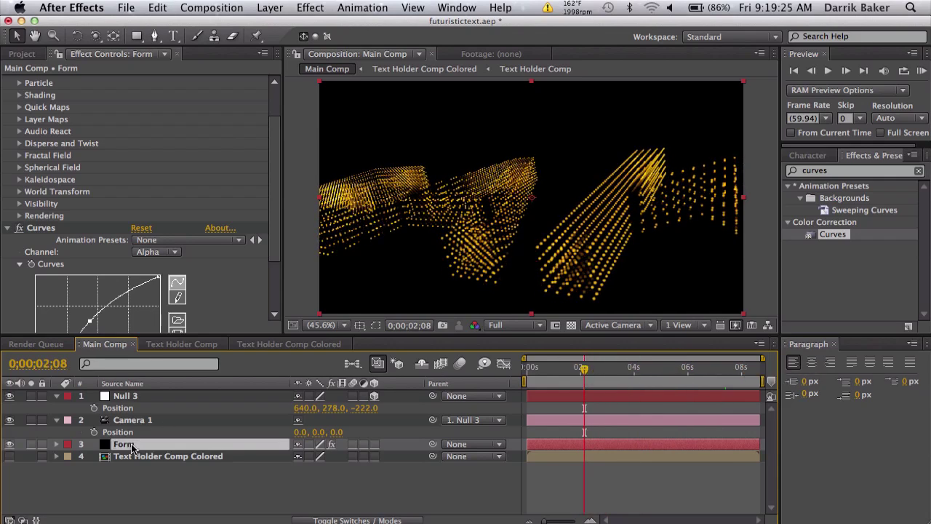
key(super+d)
click(143, 457)
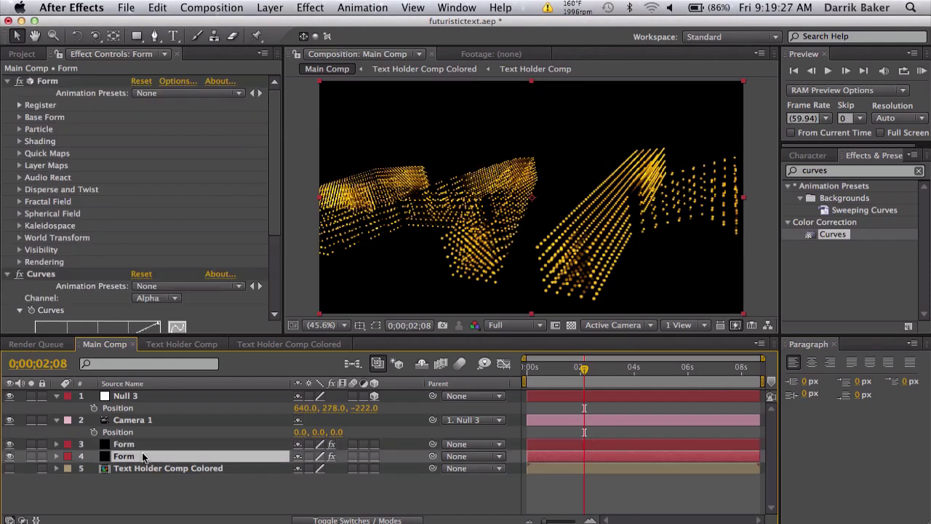
key(Return)
key(Right)
text(ref)
key(Return)
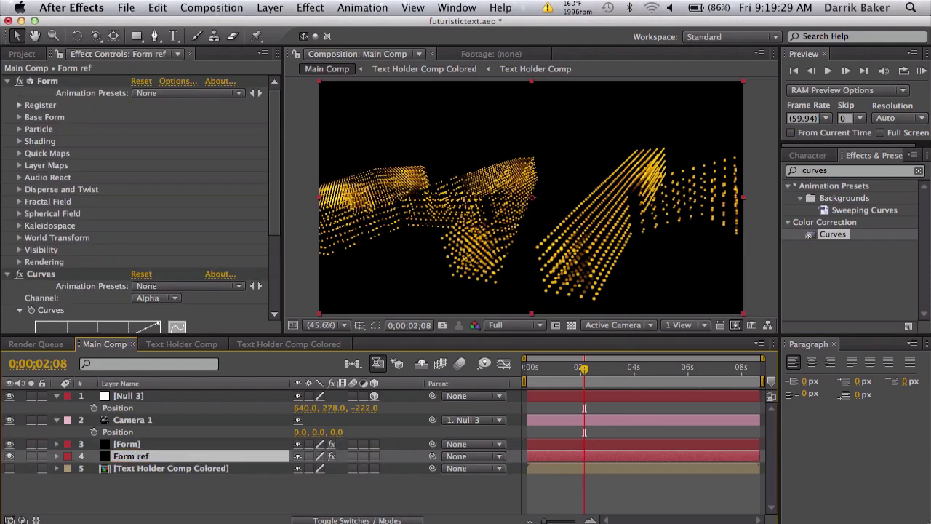
Shift Form ref's Base Form Center Y down to 402 and set its opacity to 30%
click(19, 117)
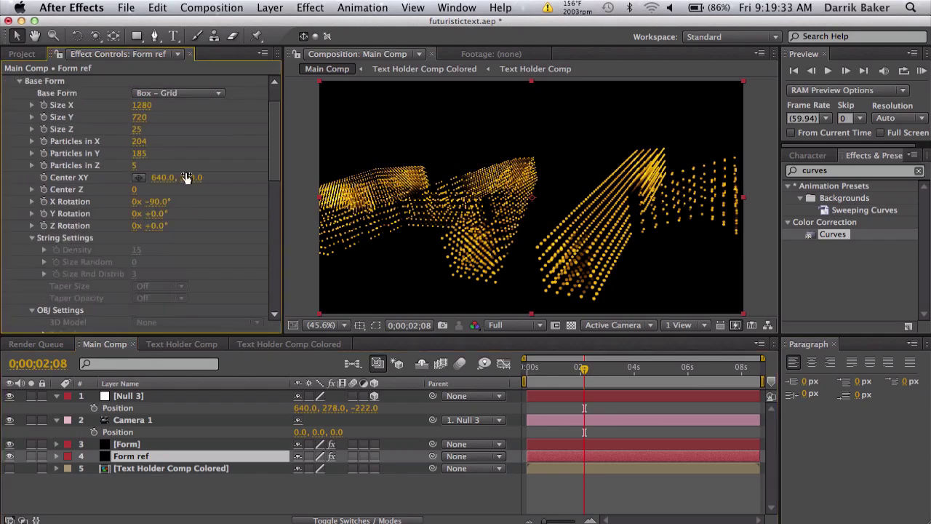
drag(187, 172, 221, 169)
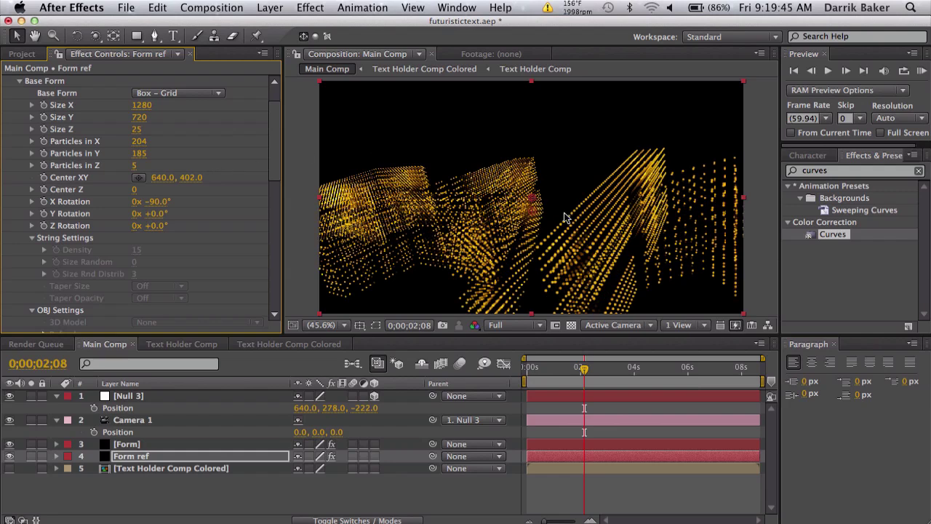
click(180, 453)
key(t)
click(304, 468)
text(25)
key(Return)
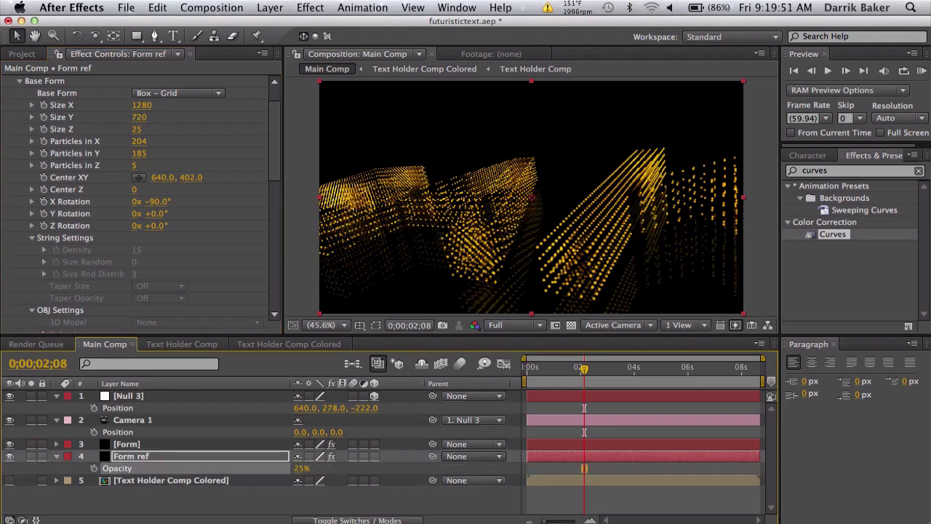
click(301, 469)
text(30)
key(Return)
Nudge Null 3 vertically and turn on Camera 1's depth of field with a 25-pixel aperture
drag(337, 408, 385, 399)
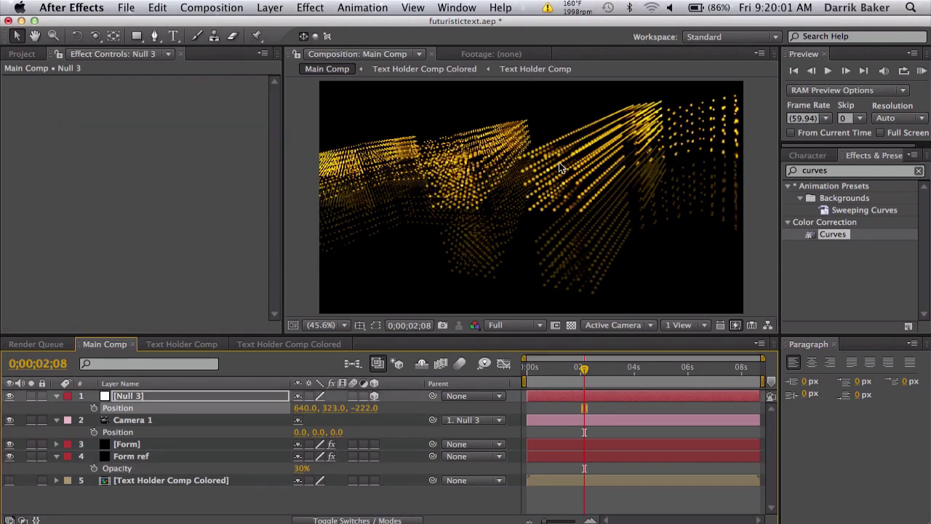
drag(560, 367, 585, 367)
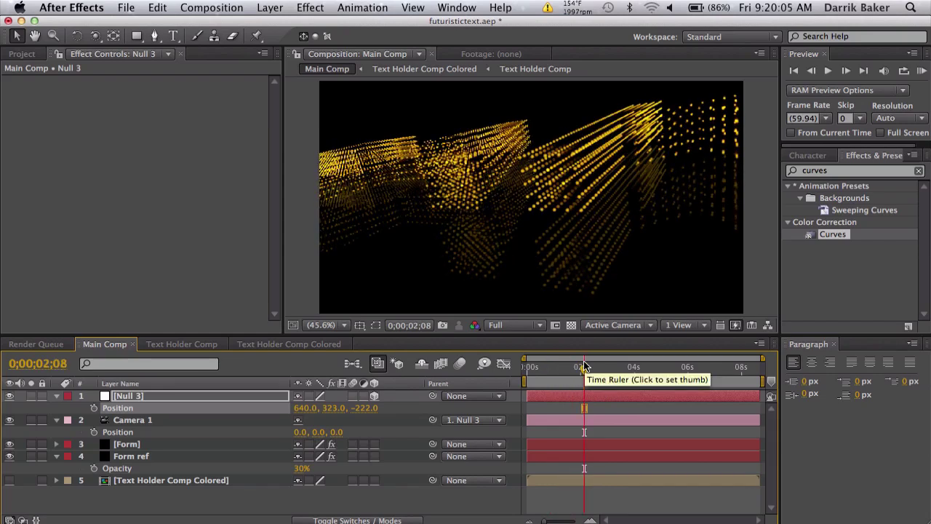
click(155, 421)
key(a)
key(a)
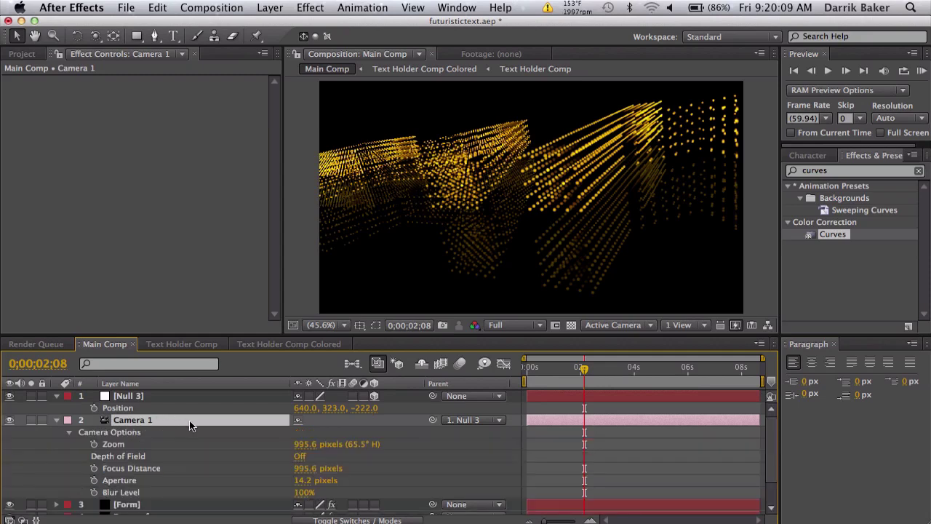
click(299, 456)
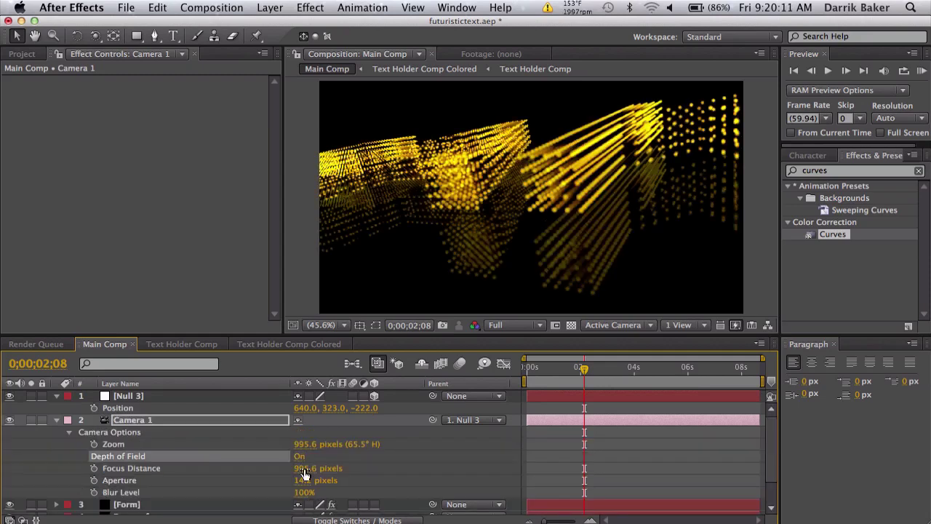
click(312, 480)
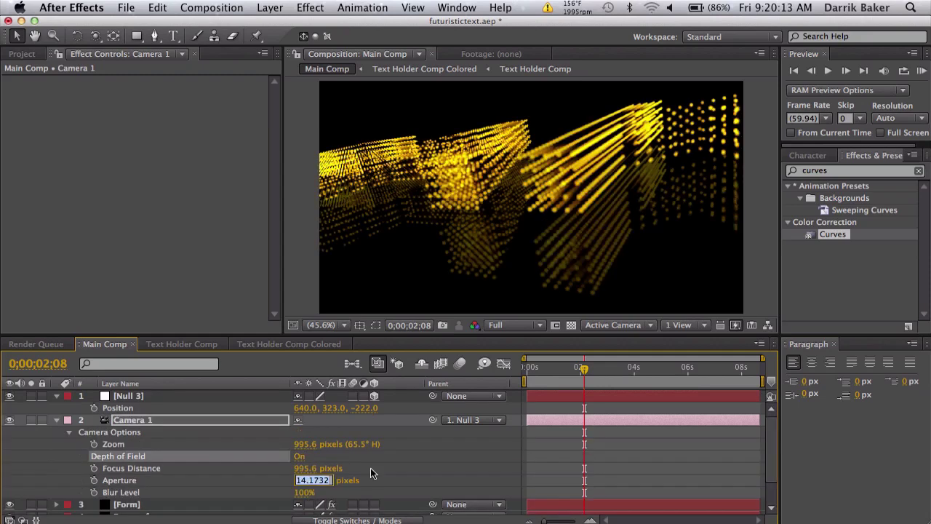
text(25)
key(Return)
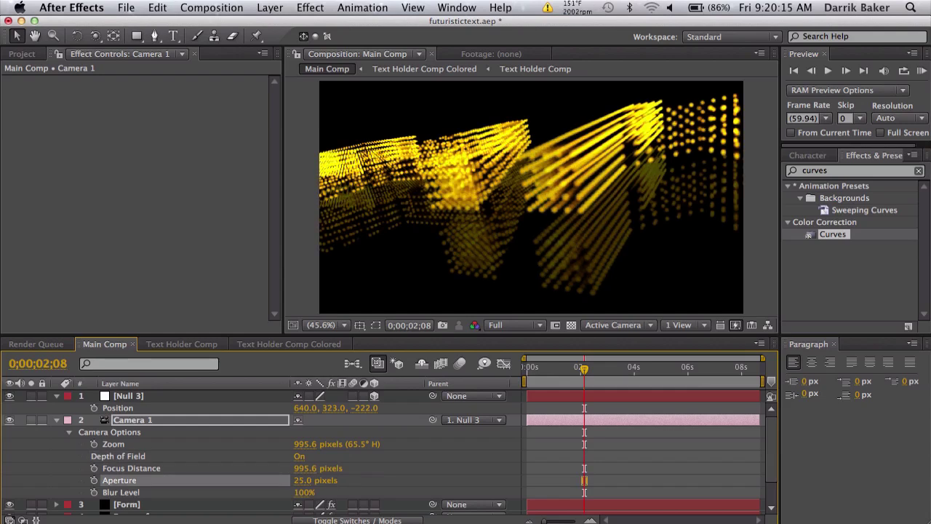
Bring the focus distance in to about 144.6 px and shift Null 3 left to X 549
drag(303, 471, 73, 471)
drag(2, 440, 243, 463)
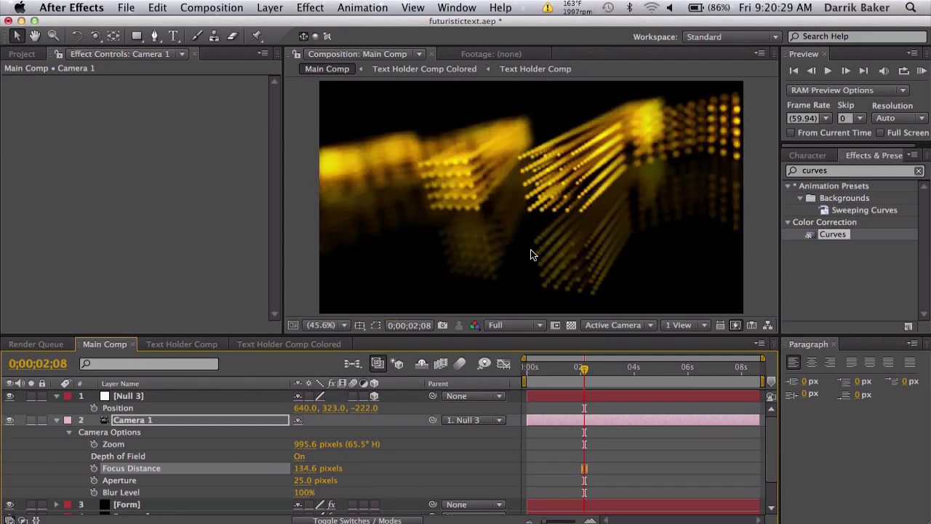
click(191, 396)
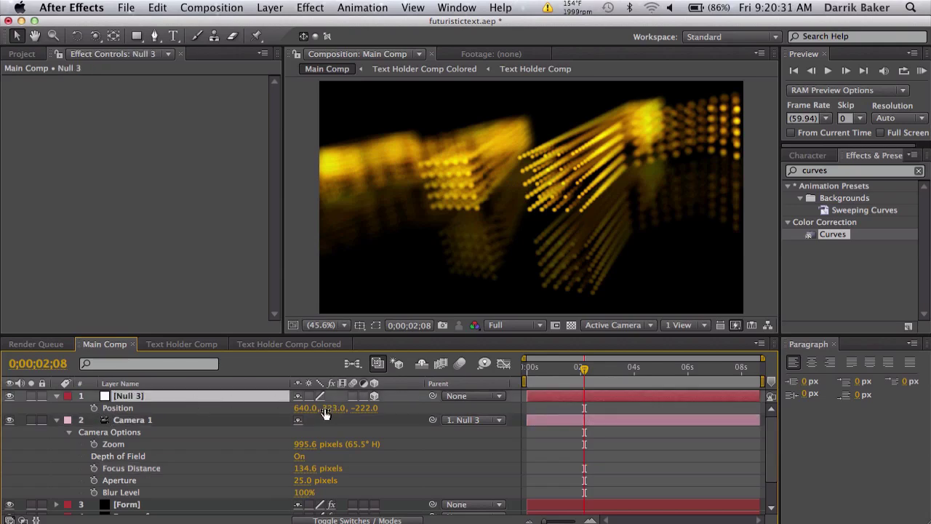
mouse_move(294, 408)
mouse_down()
mouse_move(276, 410)
mouse_move(299, 415)
mouse_move(282, 413)
mouse_up()
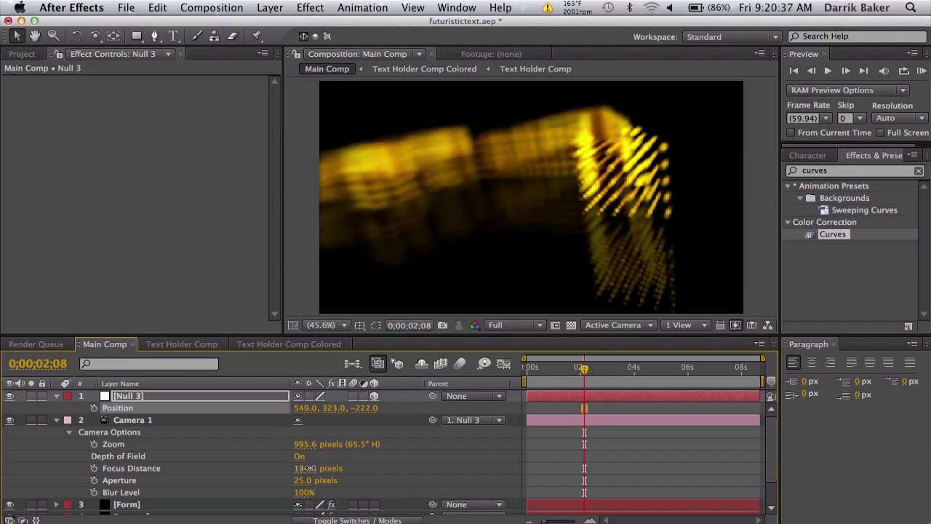
drag(317, 469, 316, 469)
click(47, 420)
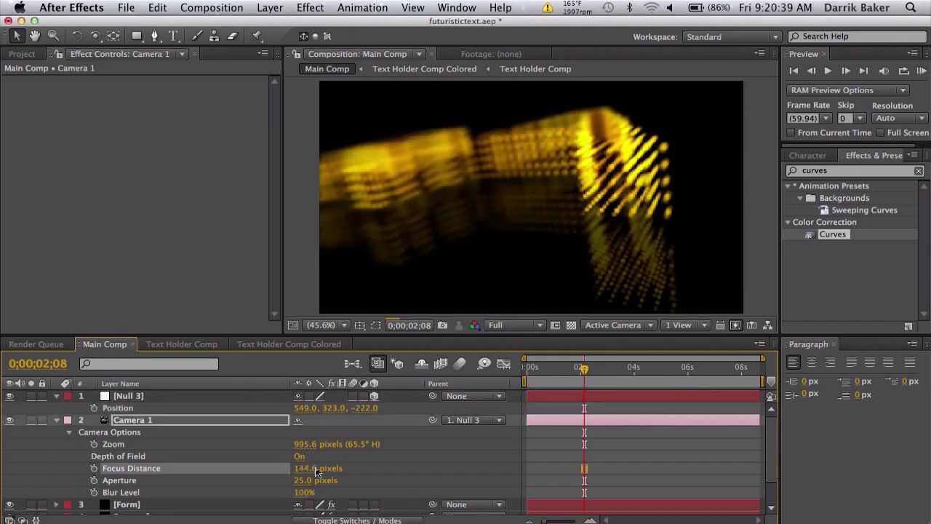
click(56, 420)
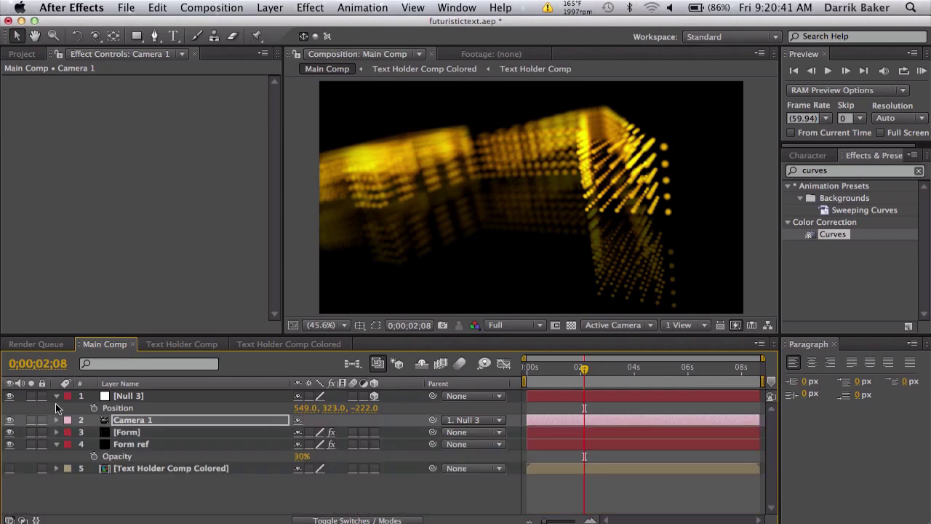
Add an adjustment layer named CC above all other layers
click(57, 395)
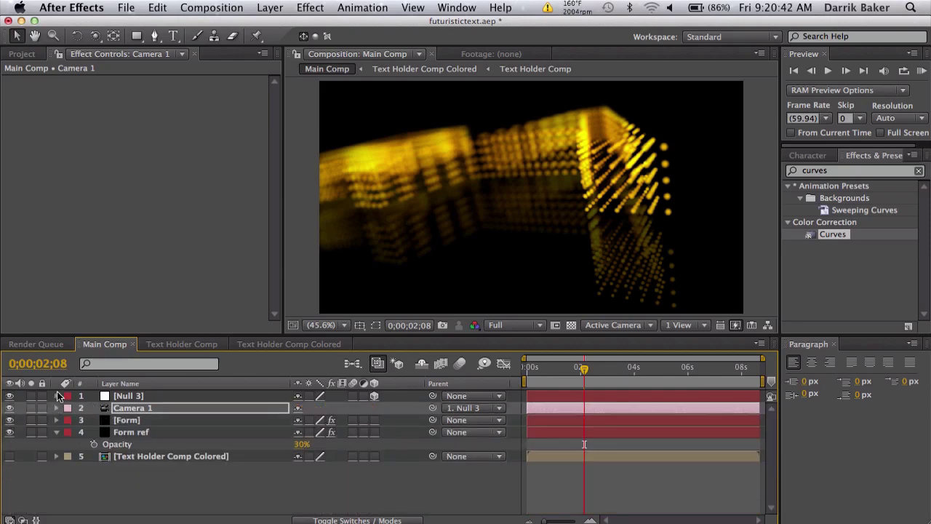
click(270, 8)
mouse_move(271, 25)
click(556, 112)
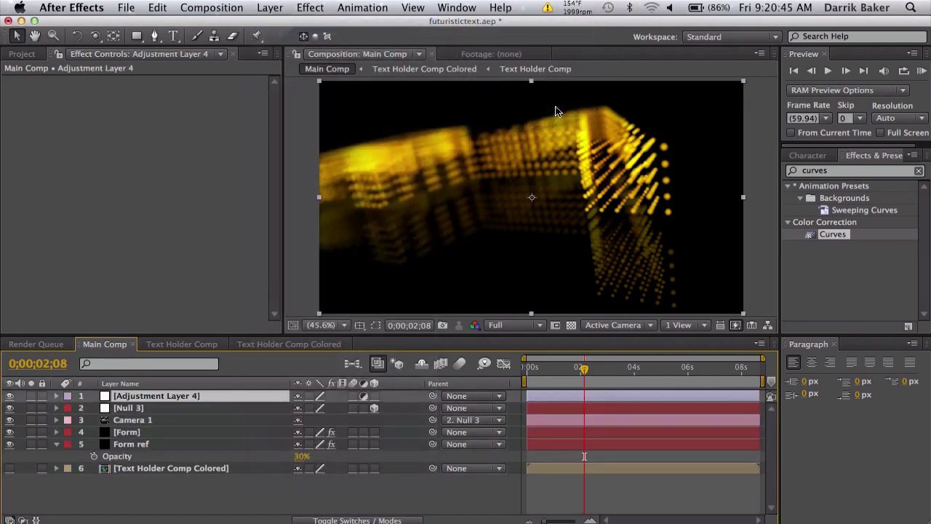
key(Return)
text(CC)
key(Return)
Apply Glow to CC using A & B Colors, with Color A set to red
click(884, 169)
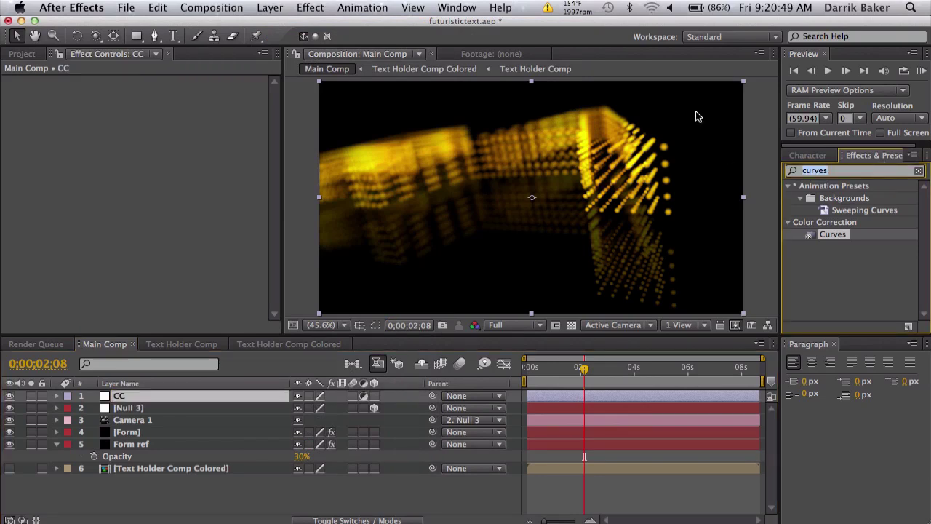
text(glow)
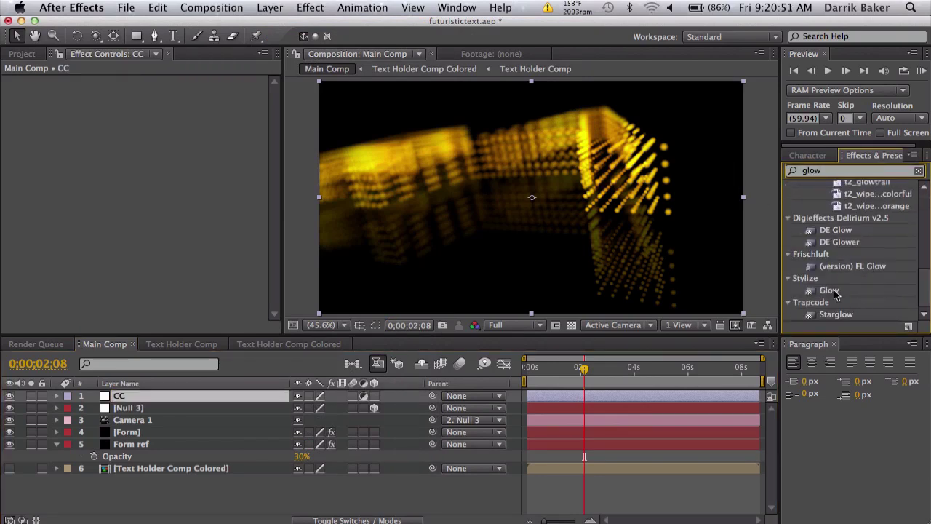
double_click(830, 290)
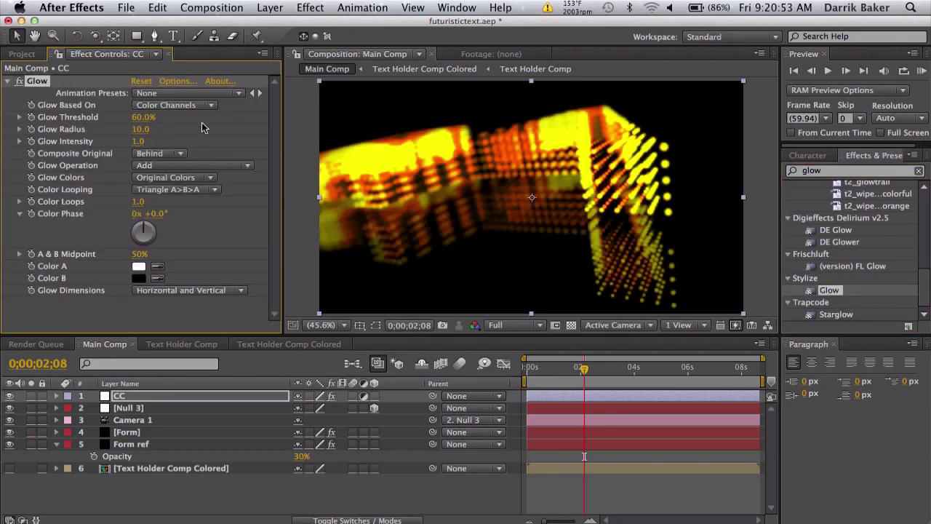
click(188, 180)
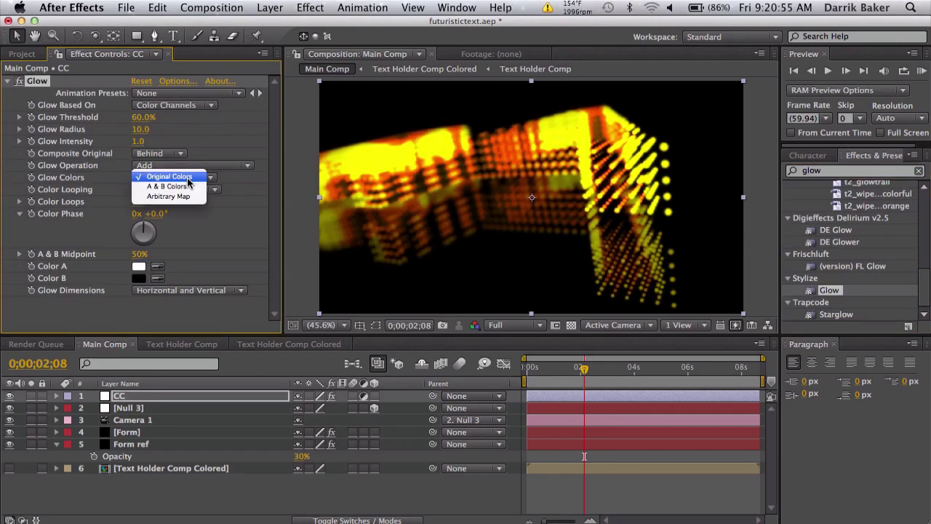
click(175, 189)
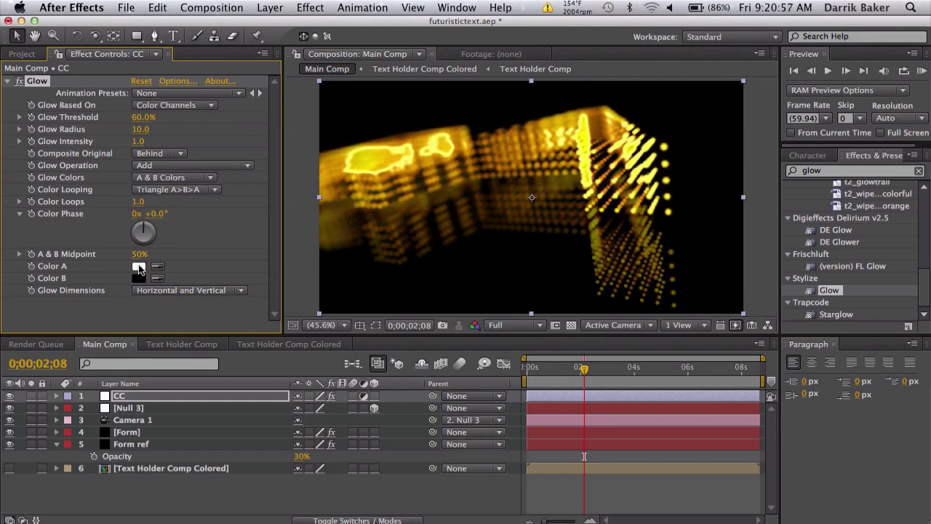
click(138, 267)
drag(468, 352, 458, 281)
click(453, 303)
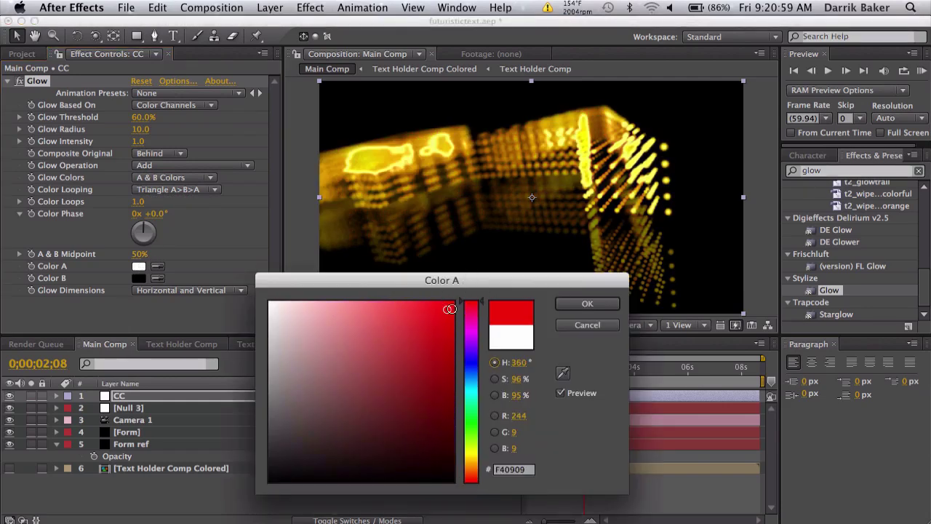
click(587, 303)
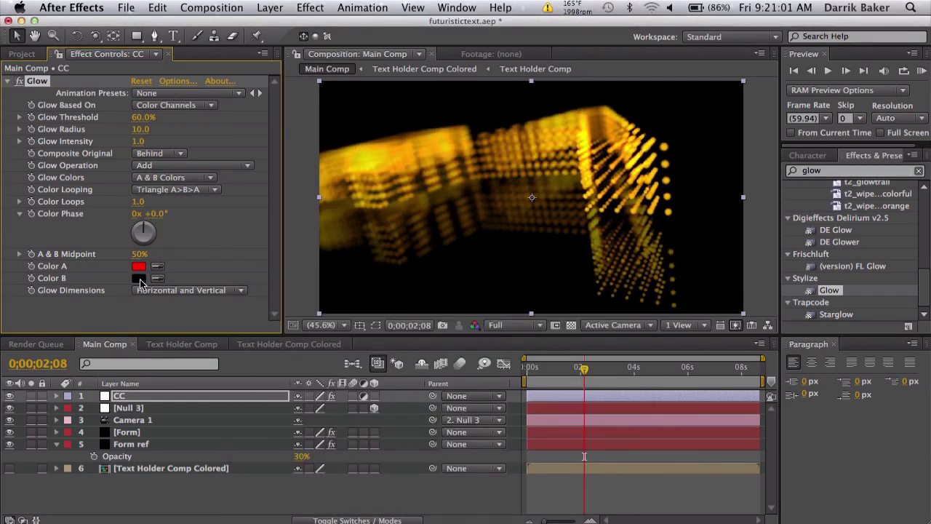
Set glow Color B to dark red 880000, Glow Radius 66 and Intensity 0.5
click(139, 278)
drag(419, 385, 481, 385)
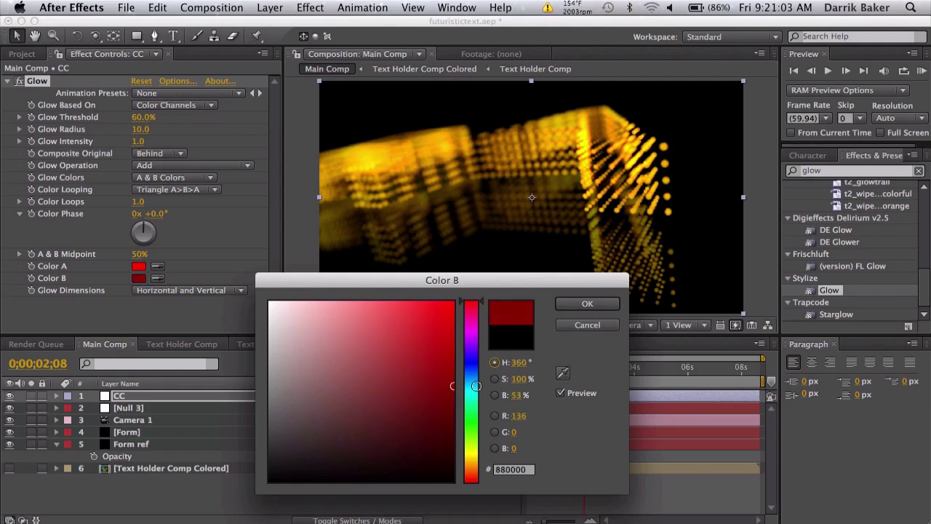
click(581, 305)
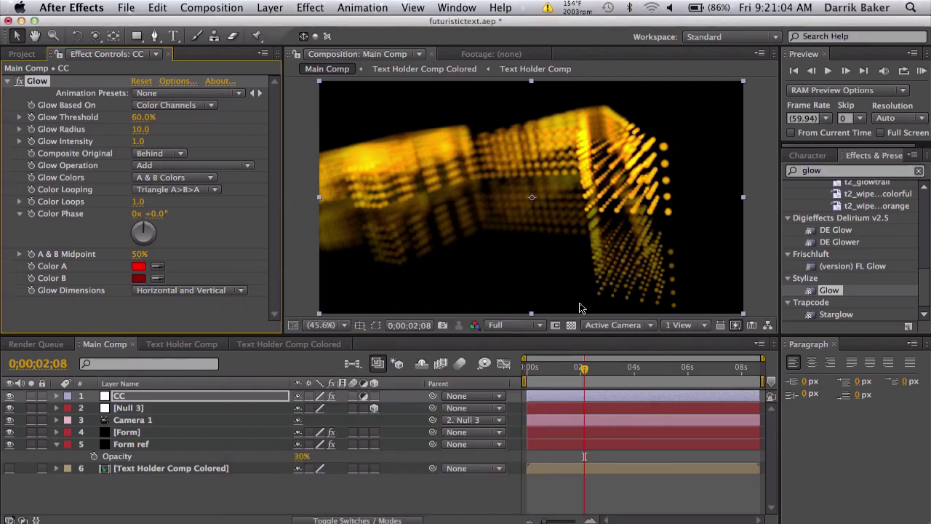
drag(160, 126, 196, 123)
click(138, 141)
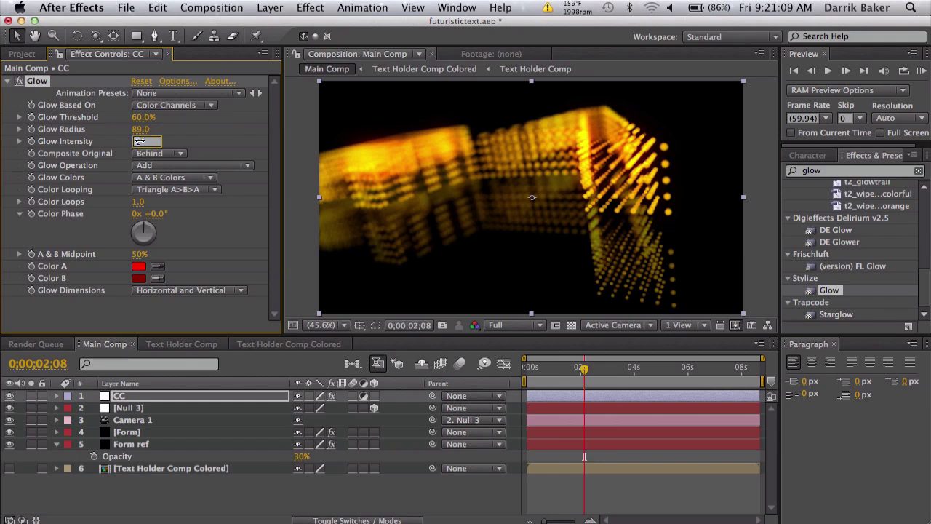
text(.5)
key(Return)
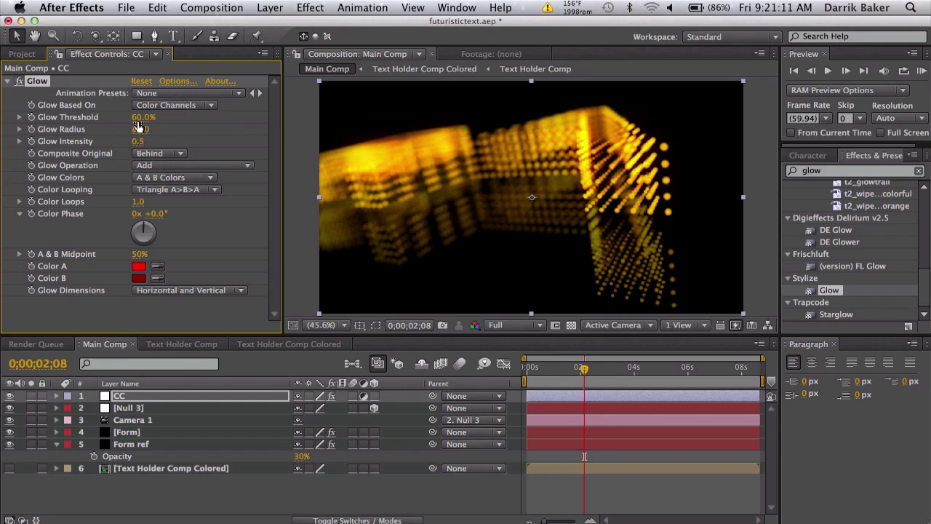
drag(146, 129, 107, 129)
Apply Tint to the CC layer with a 25% amount
drag(583, 369, 550, 371)
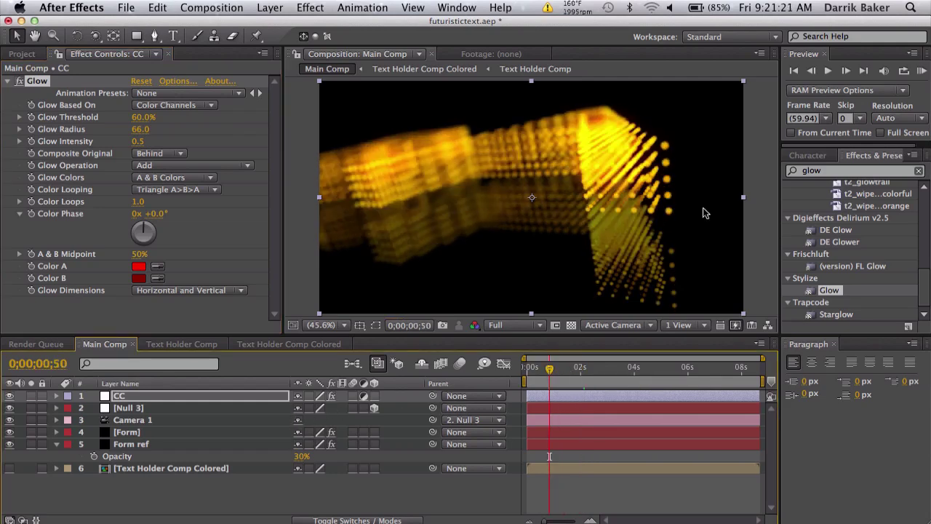
click(852, 170)
text(tint)
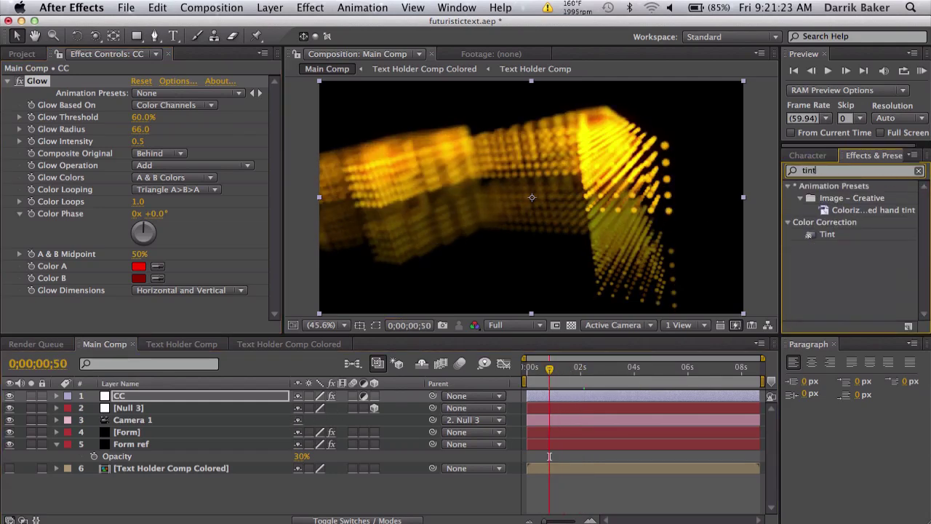
double_click(830, 235)
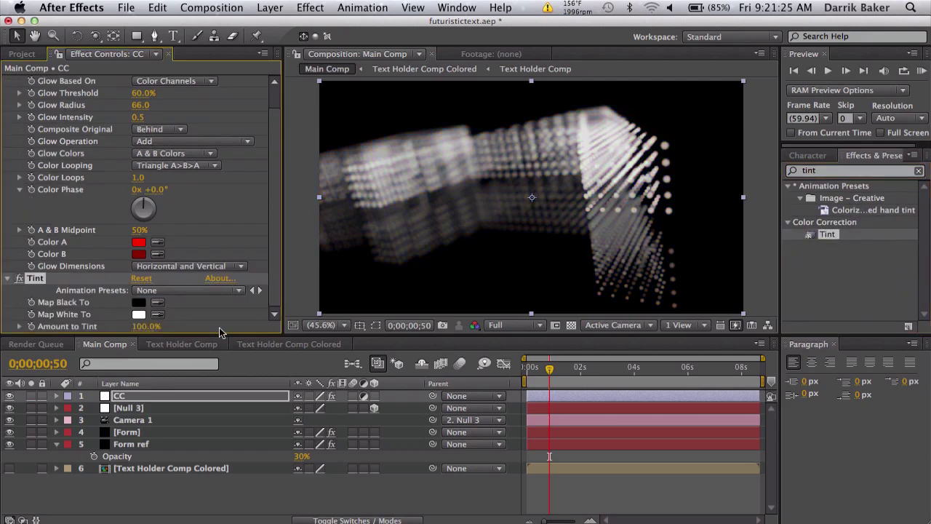
click(145, 326)
text(25)
key(Return)
Keyframe Null 3's Position at 0;00;00;50 and at 0;00;02;46, ending at 695, 323, -150
click(149, 411)
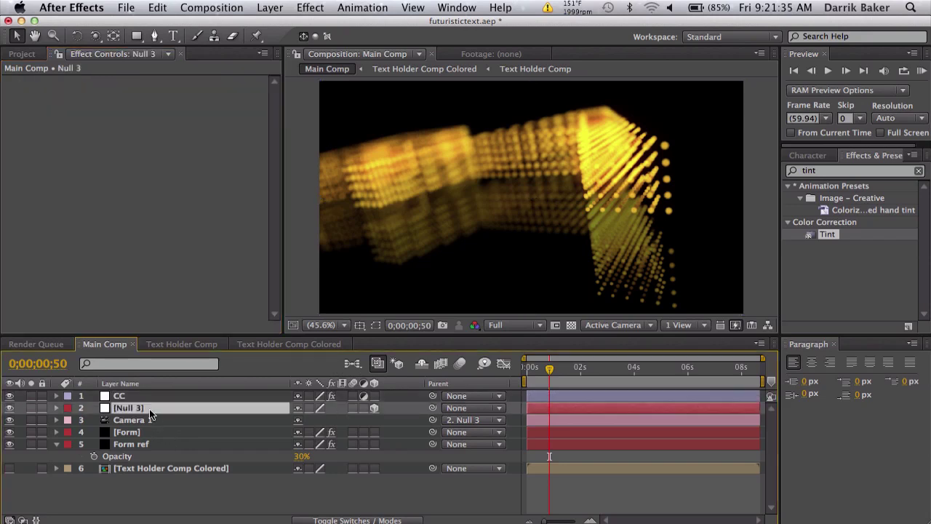
key(p)
click(94, 420)
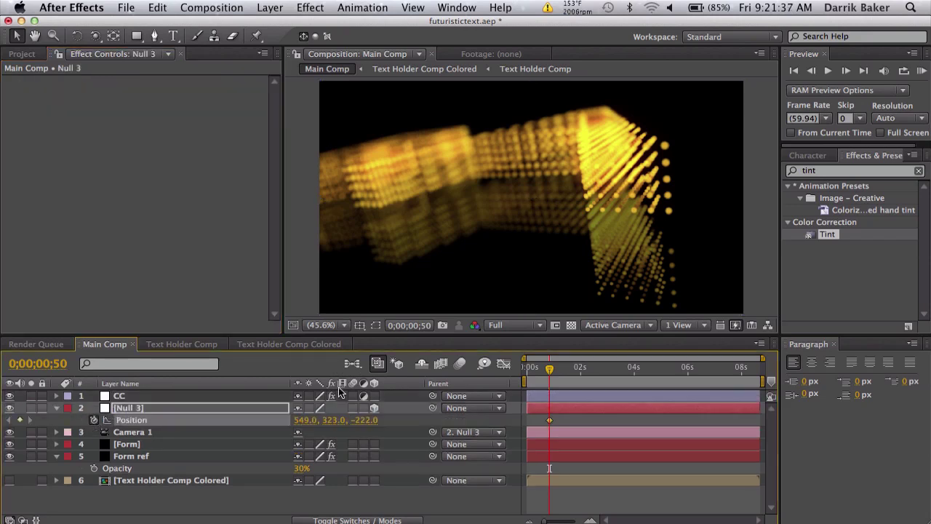
click(601, 367)
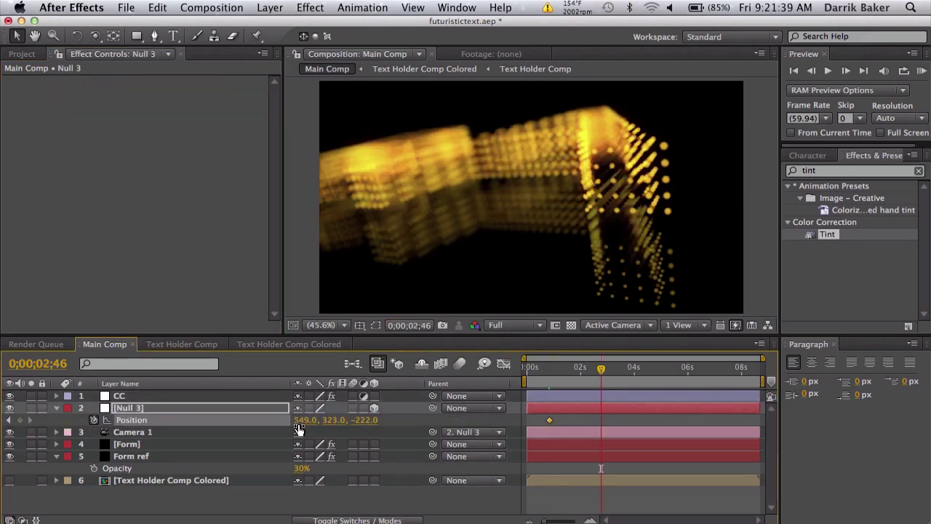
drag(298, 424, 404, 416)
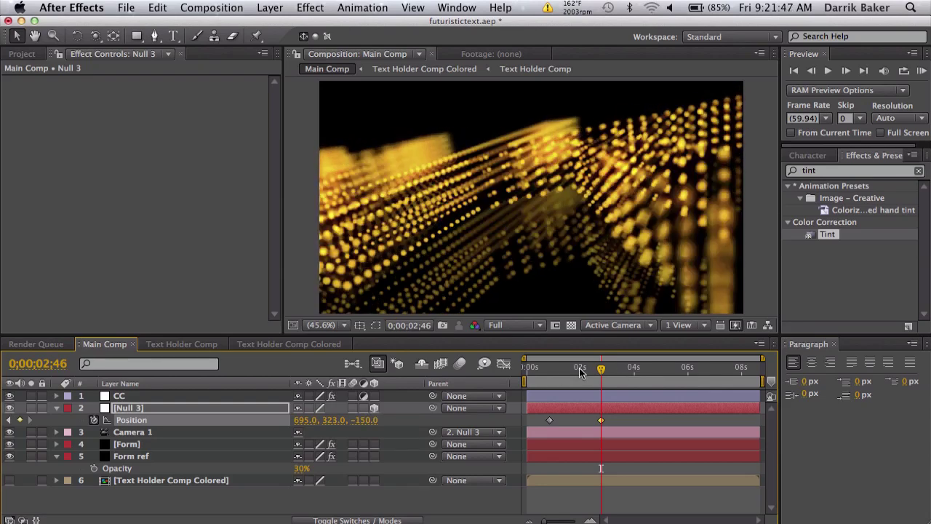
Scrub the timeline to preview the camera pan near its start
mouse_move(575, 372)
mouse_down()
mouse_move(553, 370)
mouse_move(610, 364)
mouse_move(575, 368)
mouse_up()
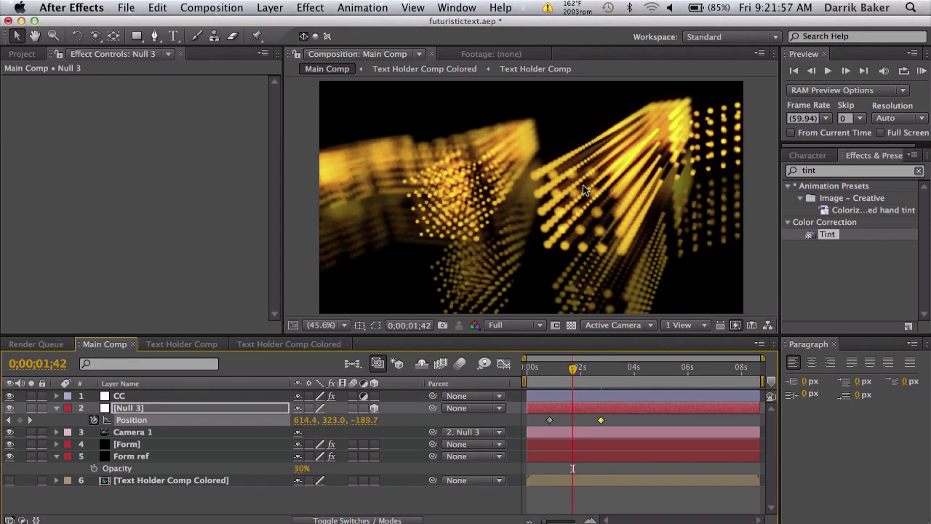
click(550, 367)
click(551, 367)
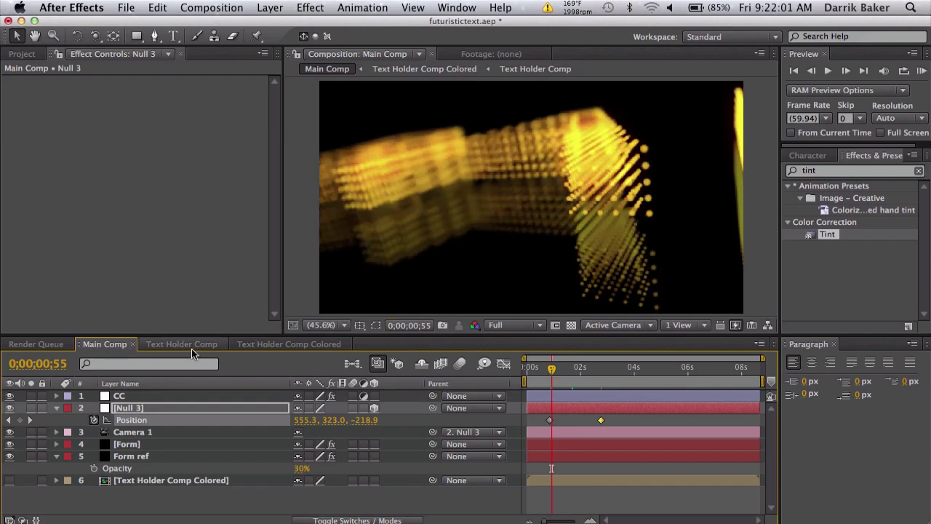
Replace the word BAKER with TEXT in the Text Holder Comp
click(190, 346)
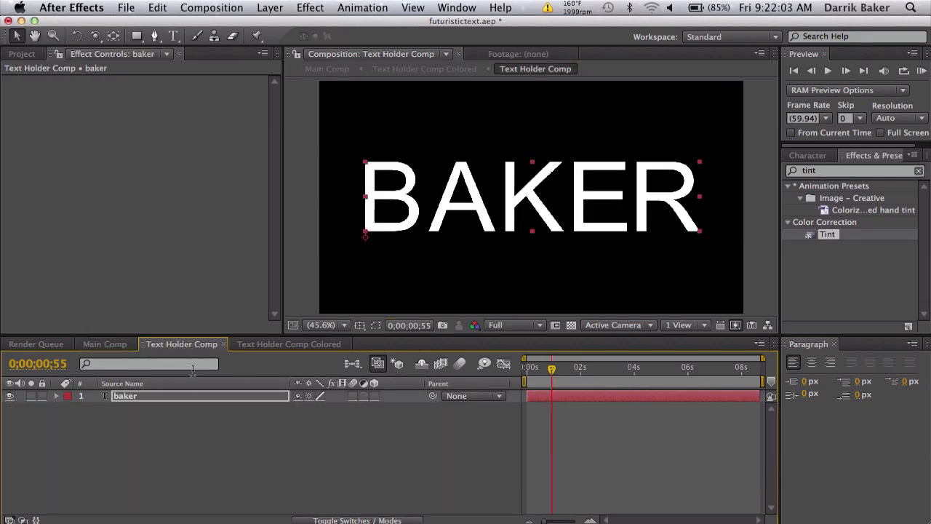
double_click(191, 395)
text(TEXT)
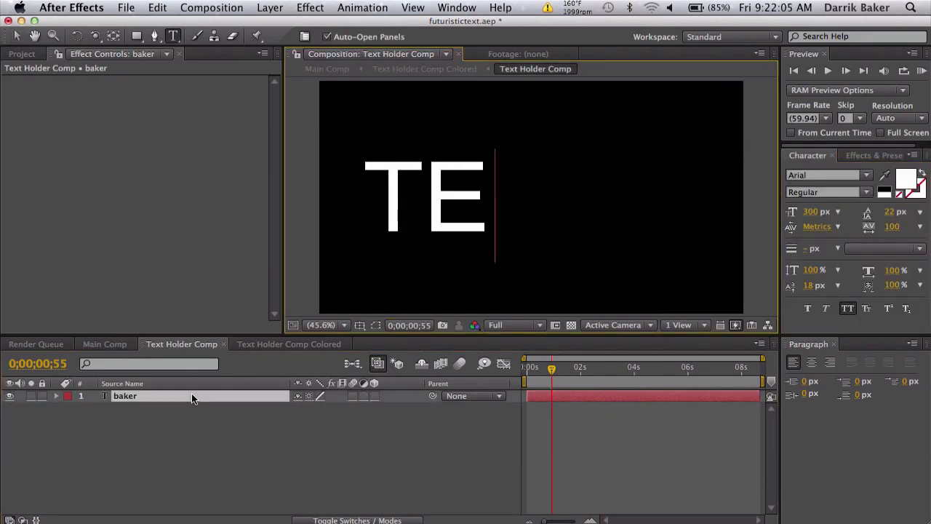
Switch back to Main Comp and scrub mid-pan to preview the TEXT particles
click(128, 349)
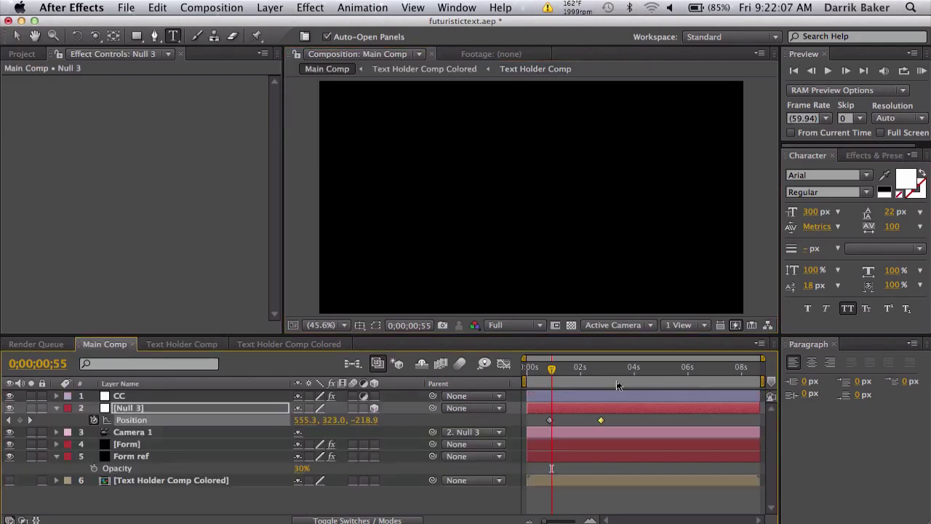
drag(551, 368, 528, 368)
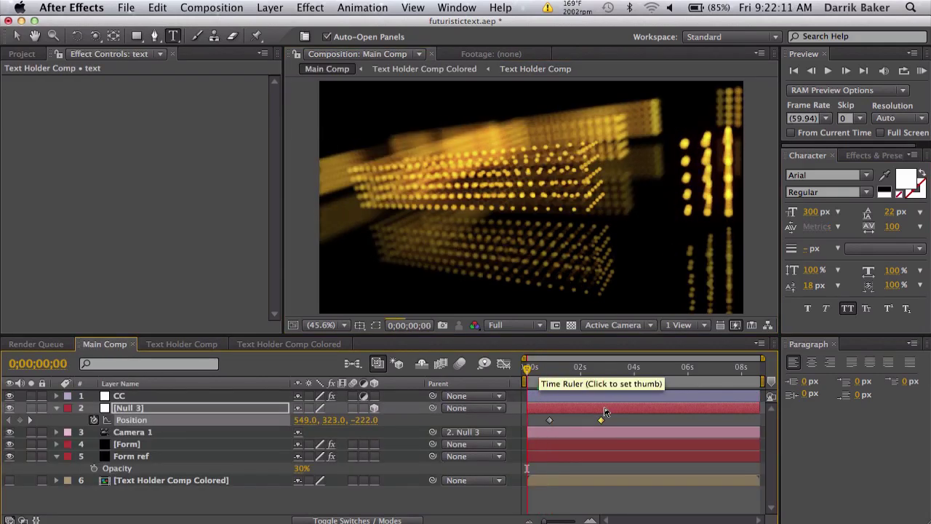
drag(560, 368, 604, 369)
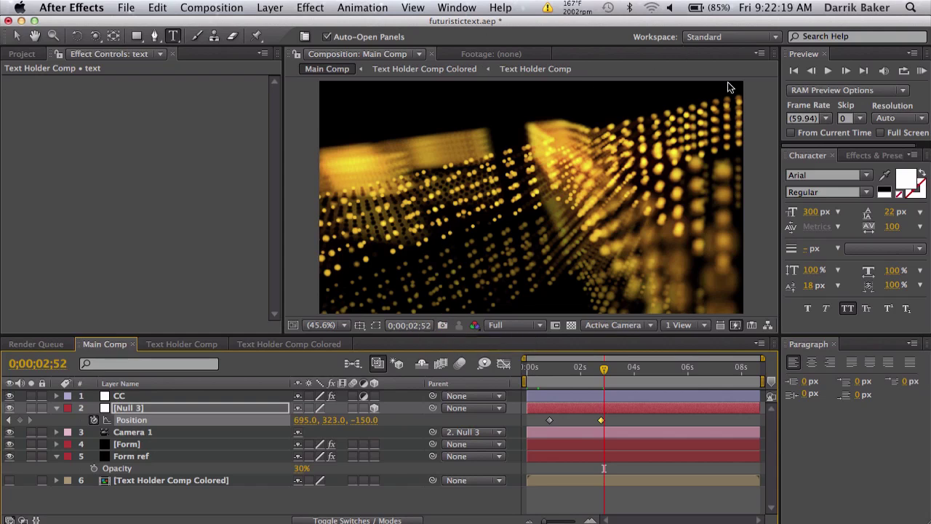
click(152, 431)
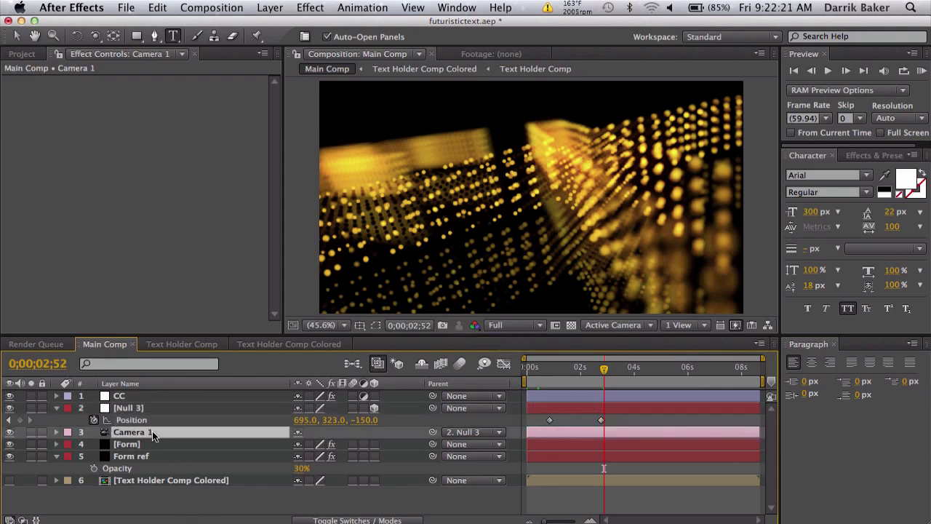
click(211, 347)
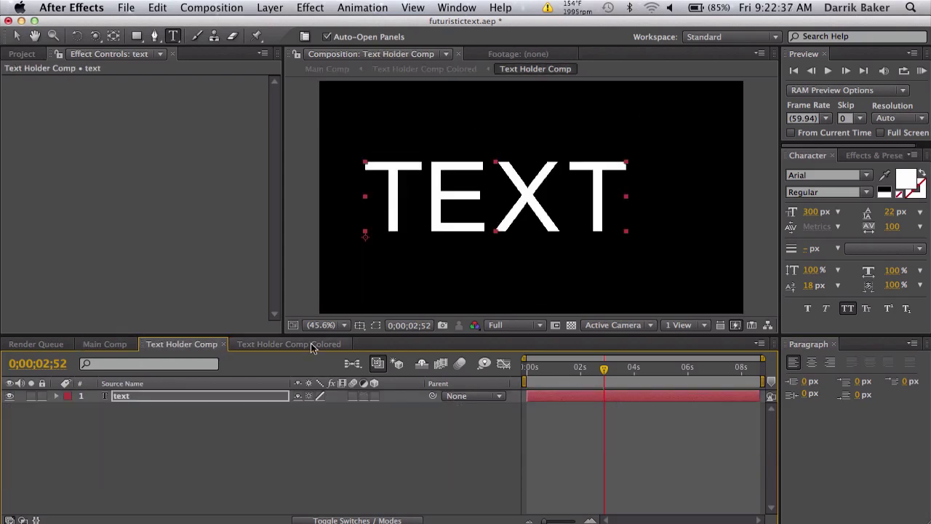
click(104, 345)
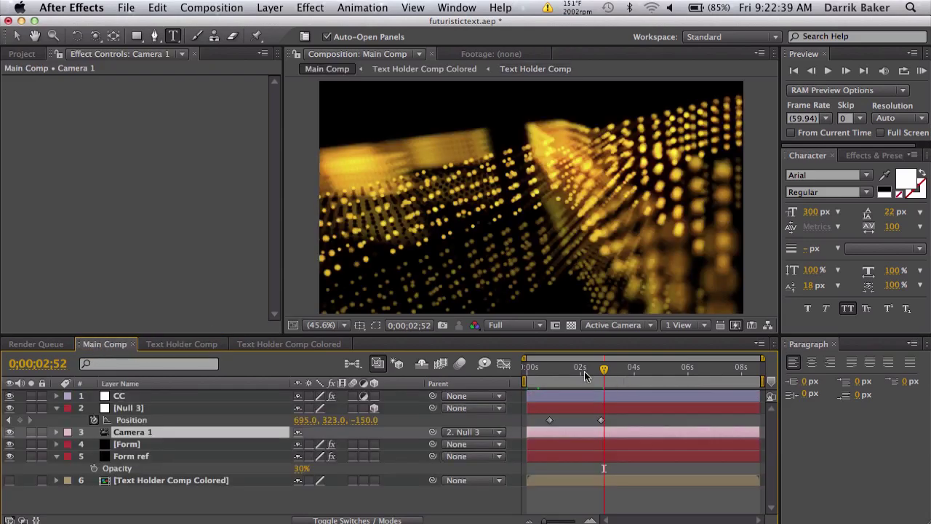
drag(575, 371, 551, 373)
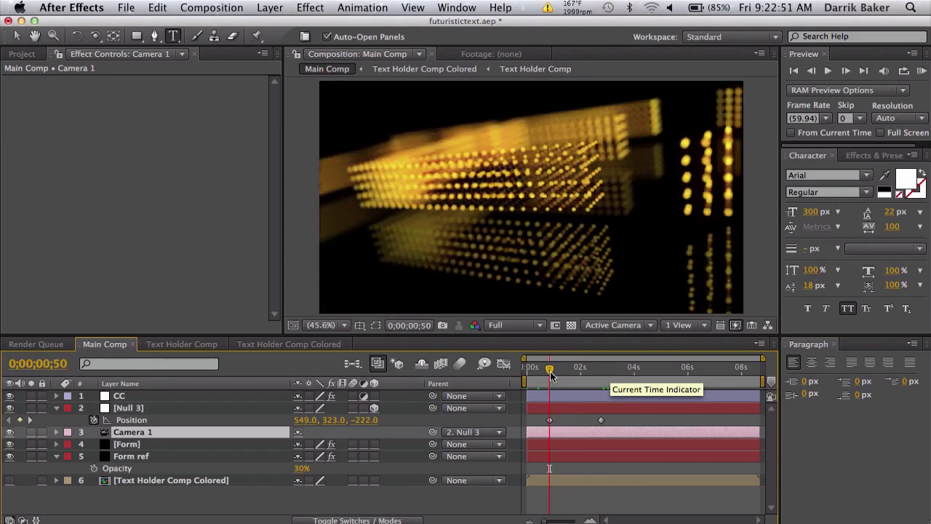
click(572, 372)
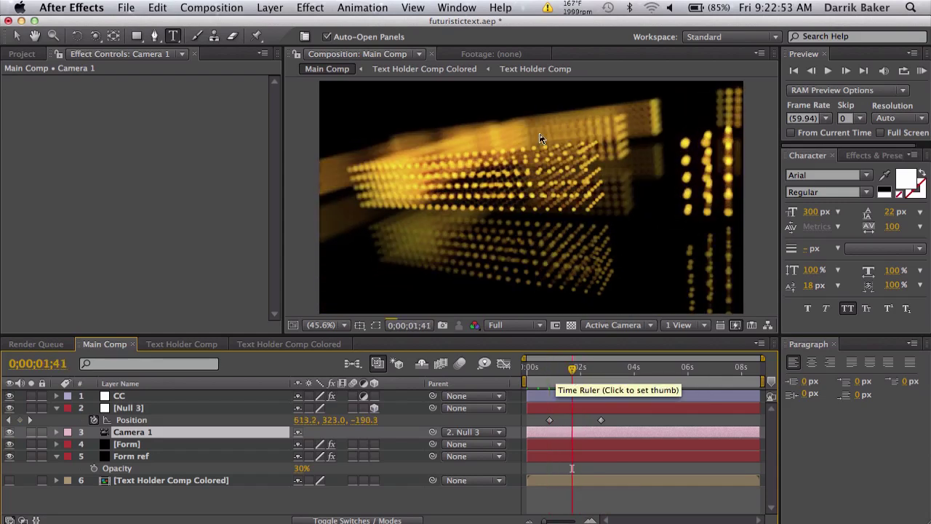